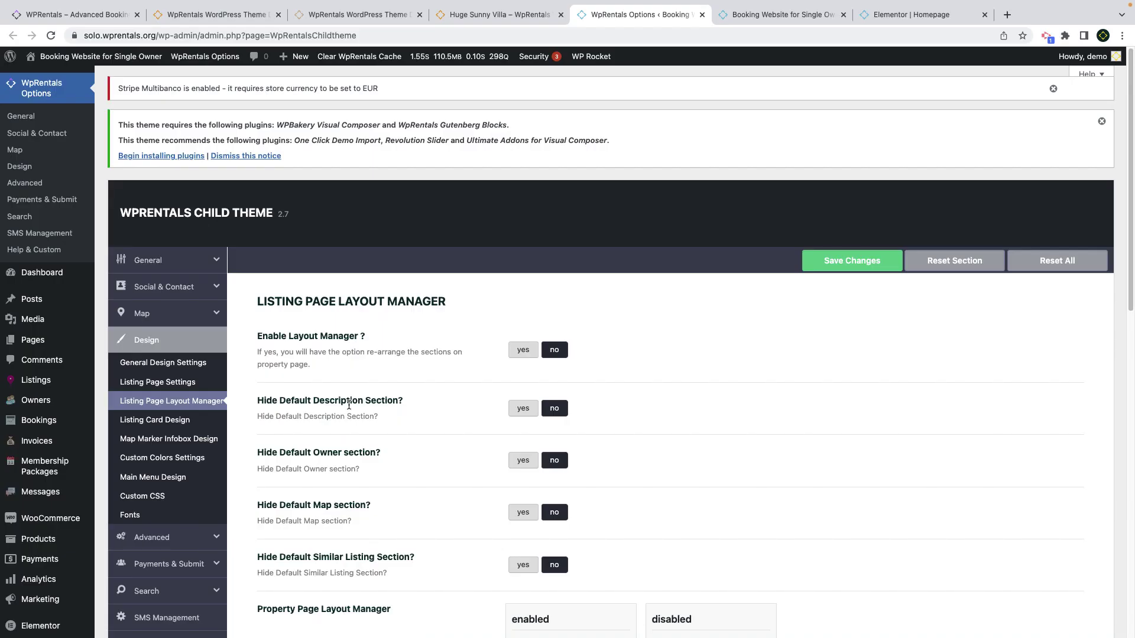
Compare the villa listings' availability calendars, then advance the homepage calendar to July–August 2022.
{"action": "left_click", "coordinate": [485, 18]}
{"action": "scroll", "coordinate": [380, 470], "scroll_direction": "down", "scroll_amount": 5}
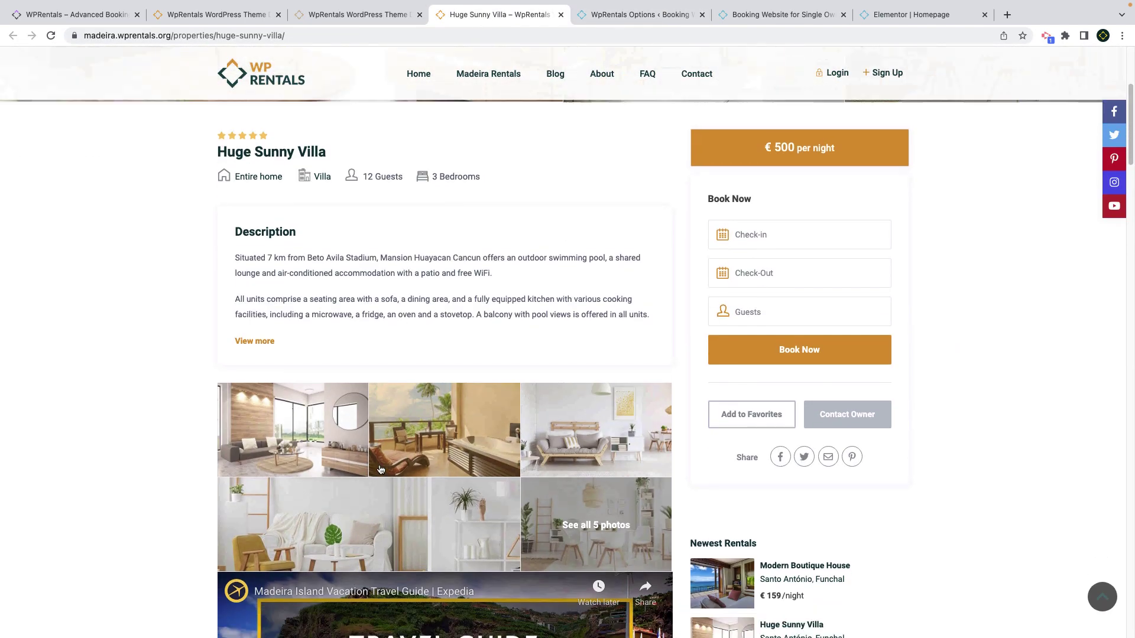
{"action": "scroll", "coordinate": [379, 470], "scroll_direction": "down", "scroll_amount": 2}
{"action": "scroll", "coordinate": [380, 469], "scroll_direction": "down", "scroll_amount": 1}
{"action": "scroll", "coordinate": [381, 461], "scroll_direction": "down", "scroll_amount": 1}
{"action": "scroll", "coordinate": [380, 460], "scroll_direction": "down", "scroll_amount": 1}
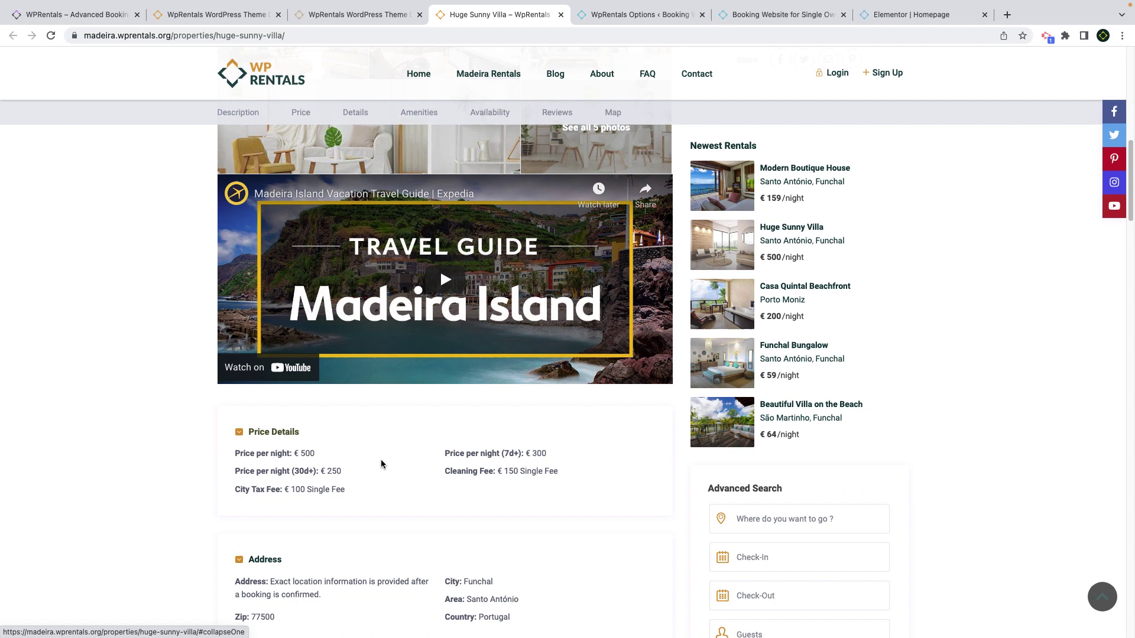
{"action": "scroll", "coordinate": [381, 464], "scroll_direction": "down", "scroll_amount": 1}
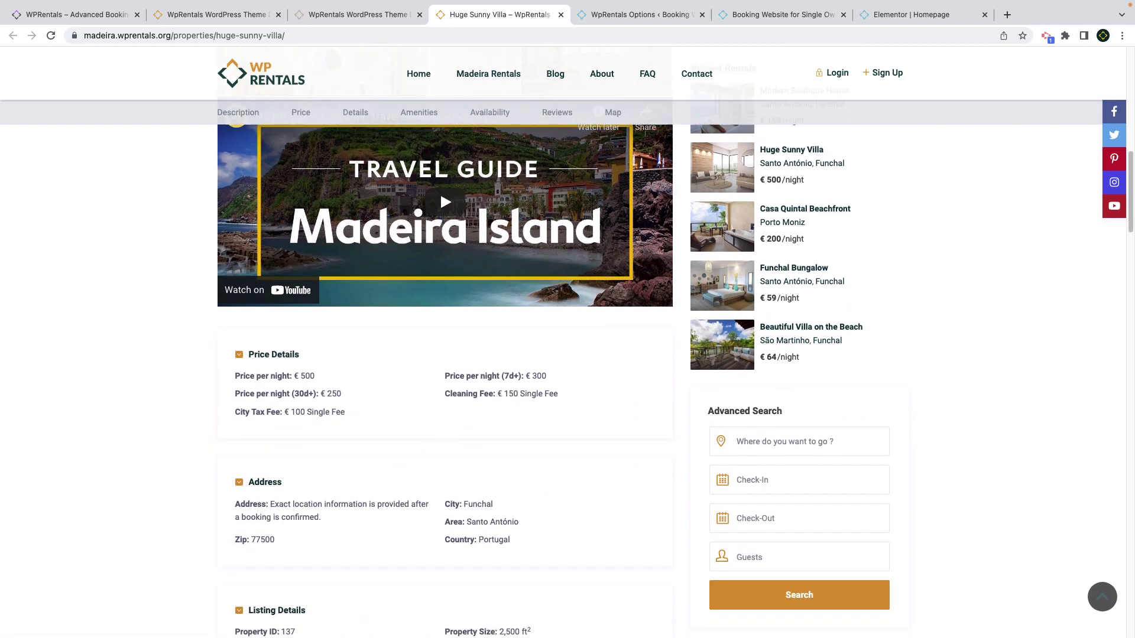
{"action": "key", "text": "ctrl+Tab"}
{"action": "key", "text": "ctrl+Tab"}
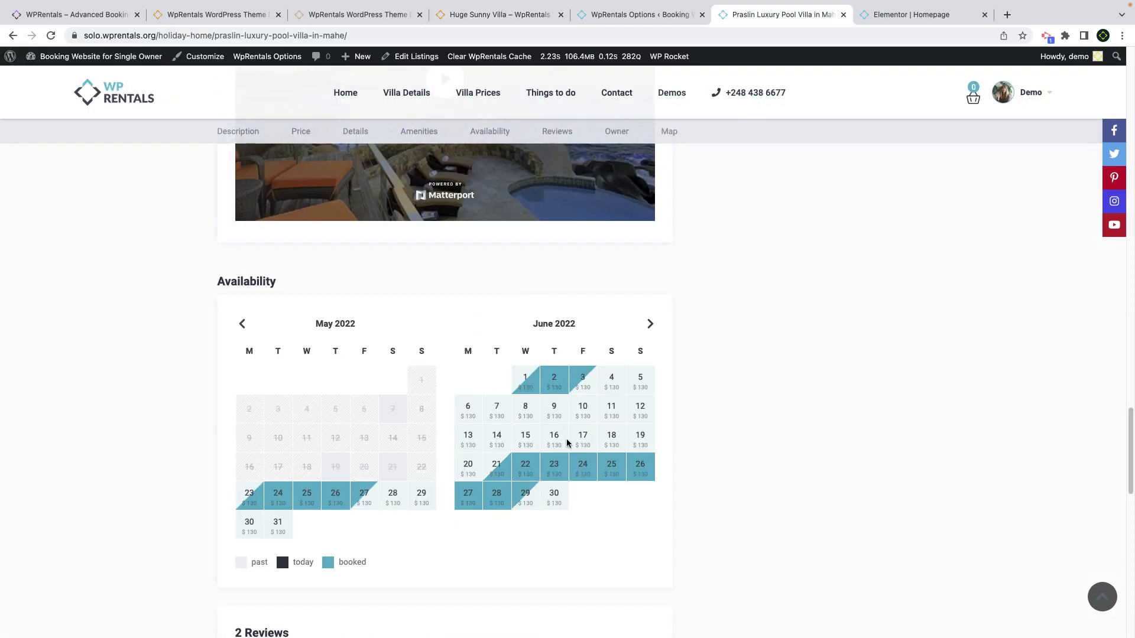
{"action": "double_click", "coordinate": [576, 446]}
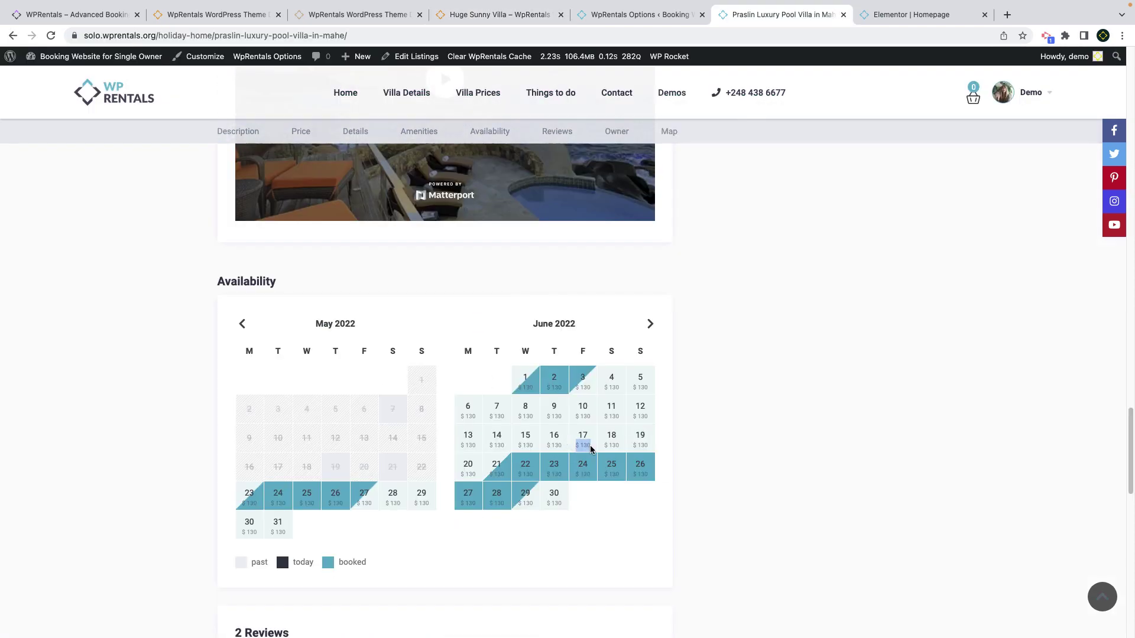
{"action": "left_click", "coordinate": [649, 327]}
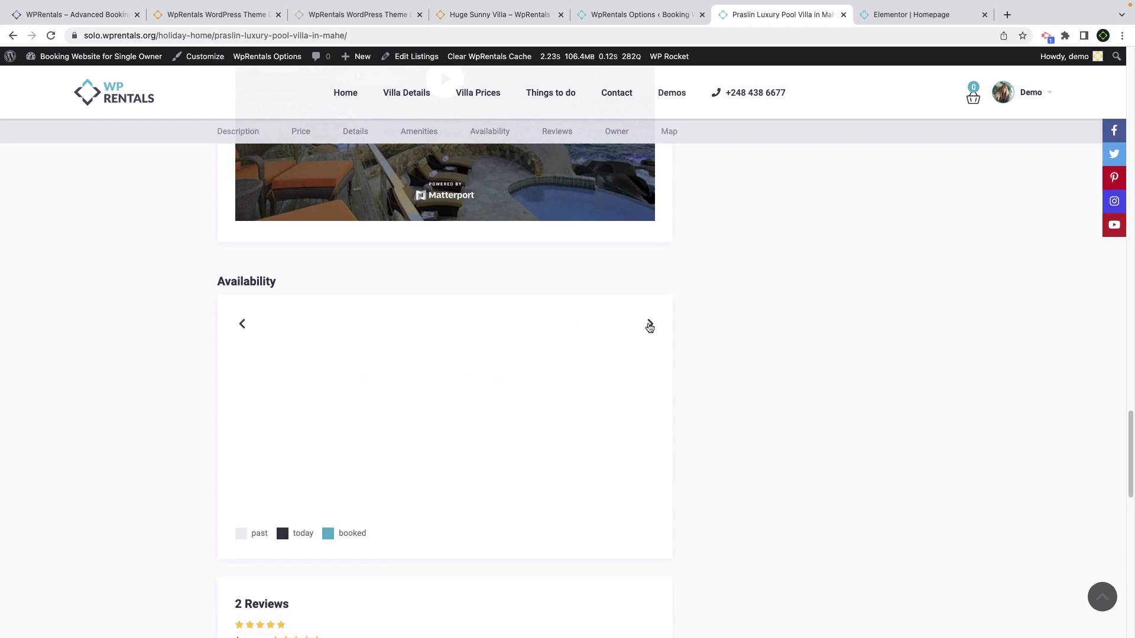
{"action": "left_click", "coordinate": [243, 325]}
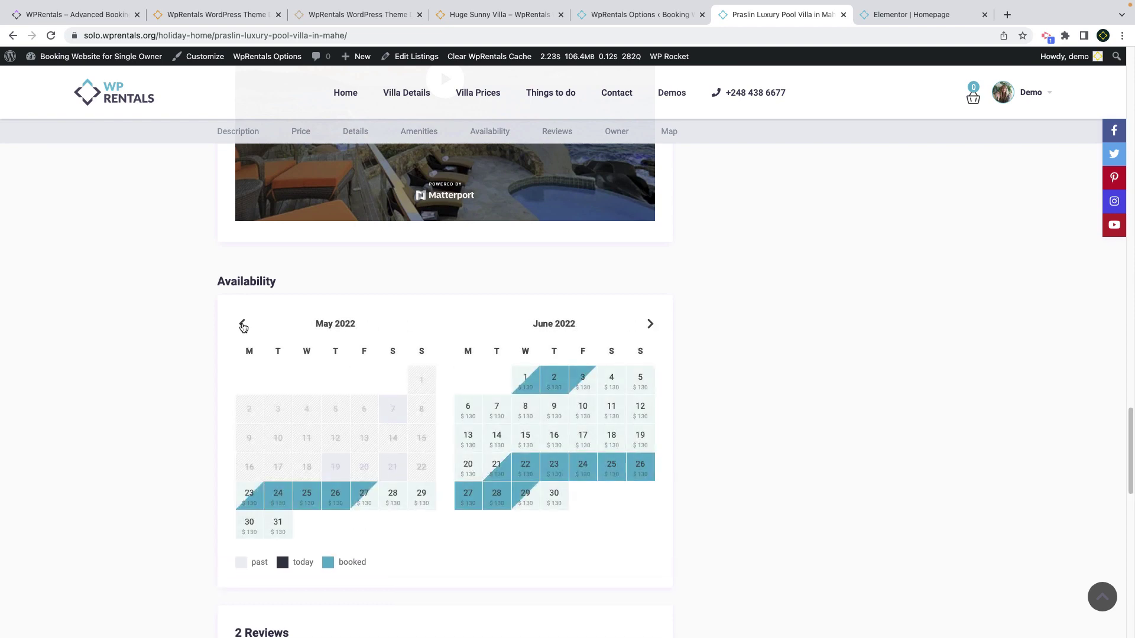
{"action": "key", "text": "alt+Left"}
{"action": "scroll", "coordinate": [426, 284], "scroll_direction": "up", "scroll_amount": 10}
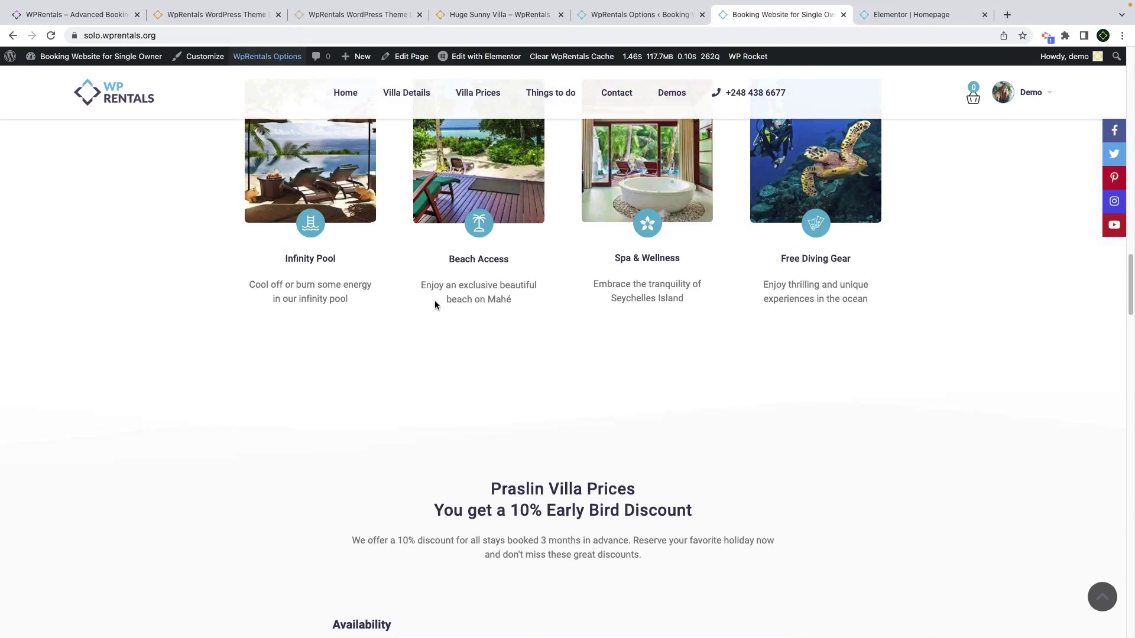
{"action": "scroll", "coordinate": [434, 301], "scroll_direction": "down", "scroll_amount": 3}
{"action": "scroll", "coordinate": [434, 302], "scroll_direction": "down", "scroll_amount": 4}
{"action": "scroll", "coordinate": [434, 298], "scroll_direction": "down", "scroll_amount": 1}
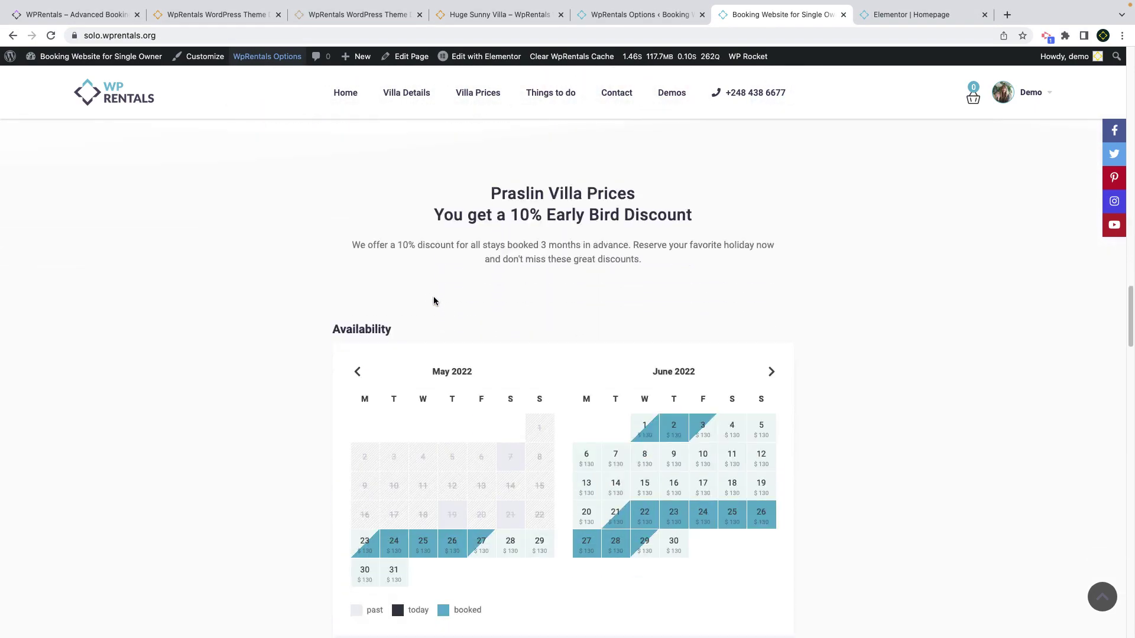
{"action": "scroll", "coordinate": [461, 319], "scroll_direction": "down", "scroll_amount": 1}
{"action": "left_click", "coordinate": [772, 269]}
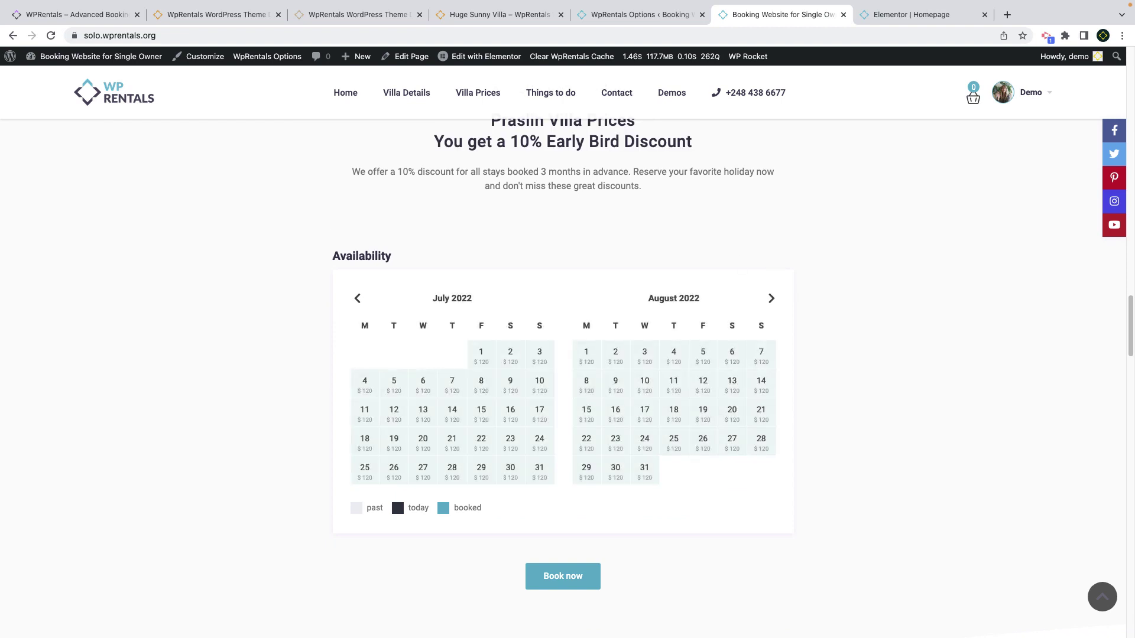
Check the Phone Number field on Huge Sunny Villa's sign-up form, then go to the yacht demo.
{"action": "left_click", "coordinate": [497, 14]}
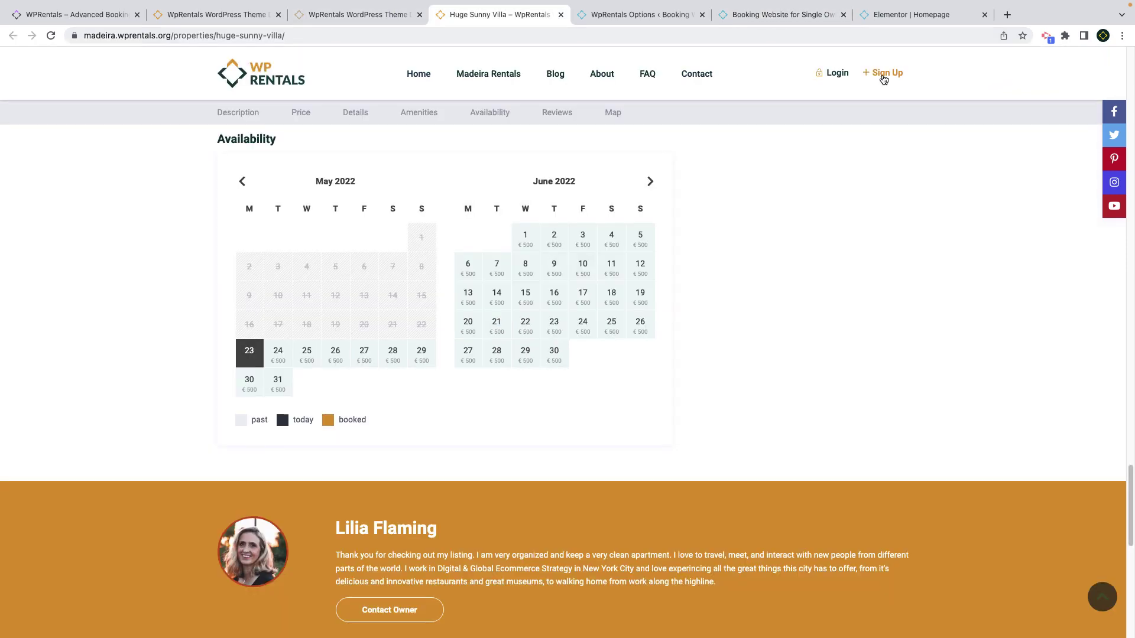
{"action": "left_click", "coordinate": [884, 73]}
{"action": "left_click", "coordinate": [424, 313]}
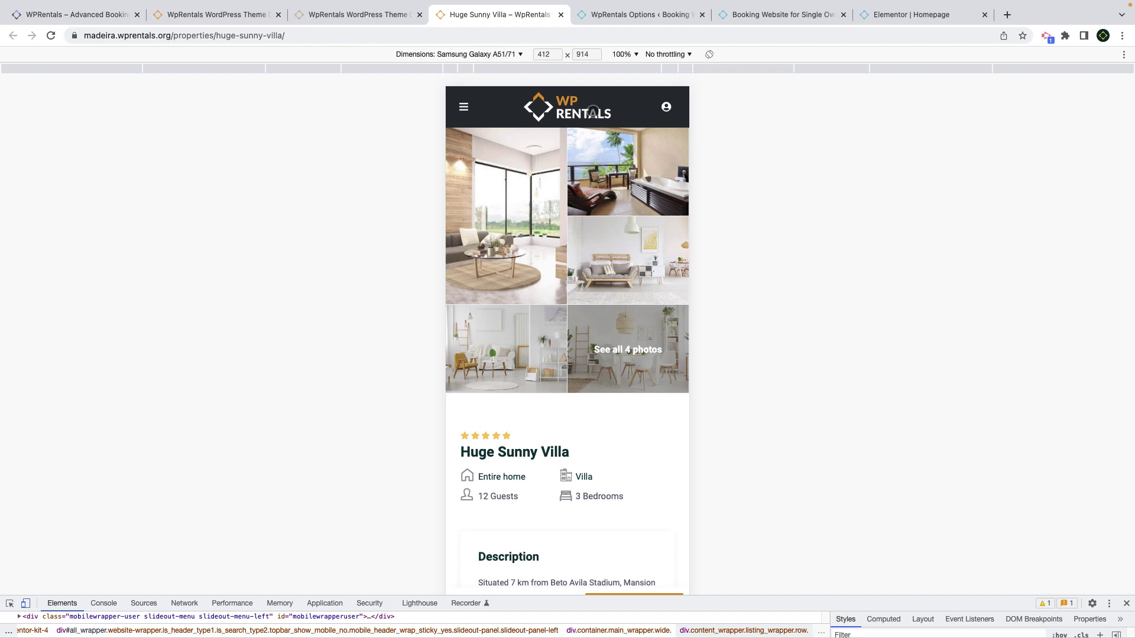
{"action": "scroll", "coordinate": [593, 192], "scroll_direction": "down", "scroll_amount": 3}
{"action": "scroll", "coordinate": [593, 198], "scroll_direction": "down", "scroll_amount": 2}
{"action": "scroll", "coordinate": [599, 214], "scroll_direction": "up", "scroll_amount": 5}
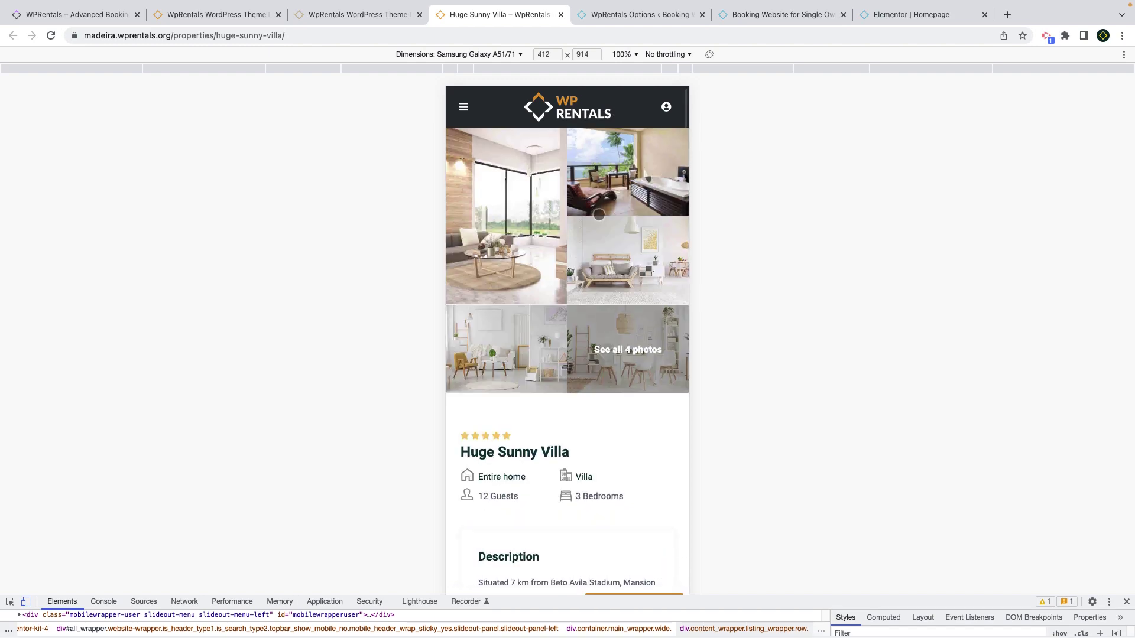
{"action": "left_click", "coordinate": [363, 14]}
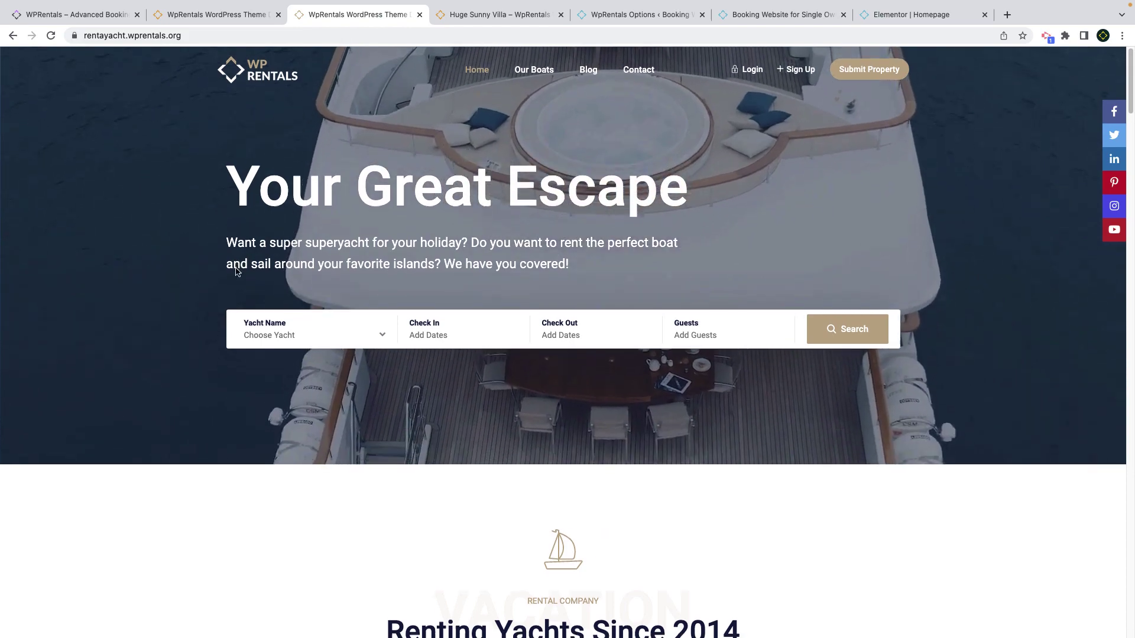
{"action": "scroll", "coordinate": [236, 271], "scroll_direction": "down", "scroll_amount": 3}
{"action": "scroll", "coordinate": [236, 271], "scroll_direction": "down", "scroll_amount": 2}
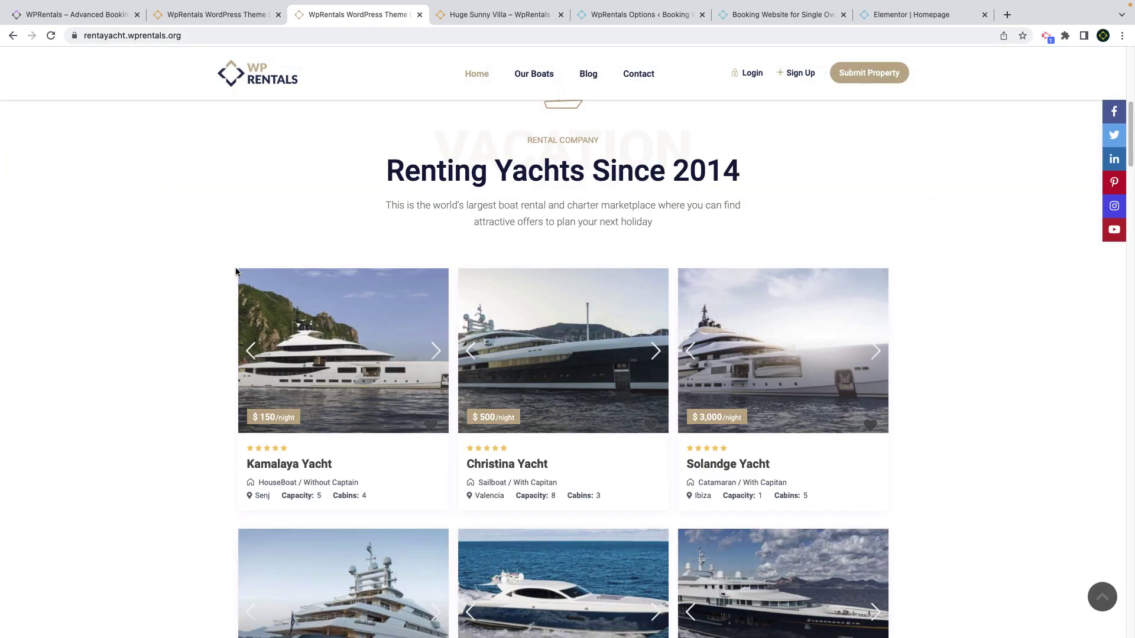
{"action": "scroll", "coordinate": [237, 272], "scroll_direction": "down", "scroll_amount": 2}
{"action": "scroll", "coordinate": [236, 271], "scroll_direction": "down", "scroll_amount": 2}
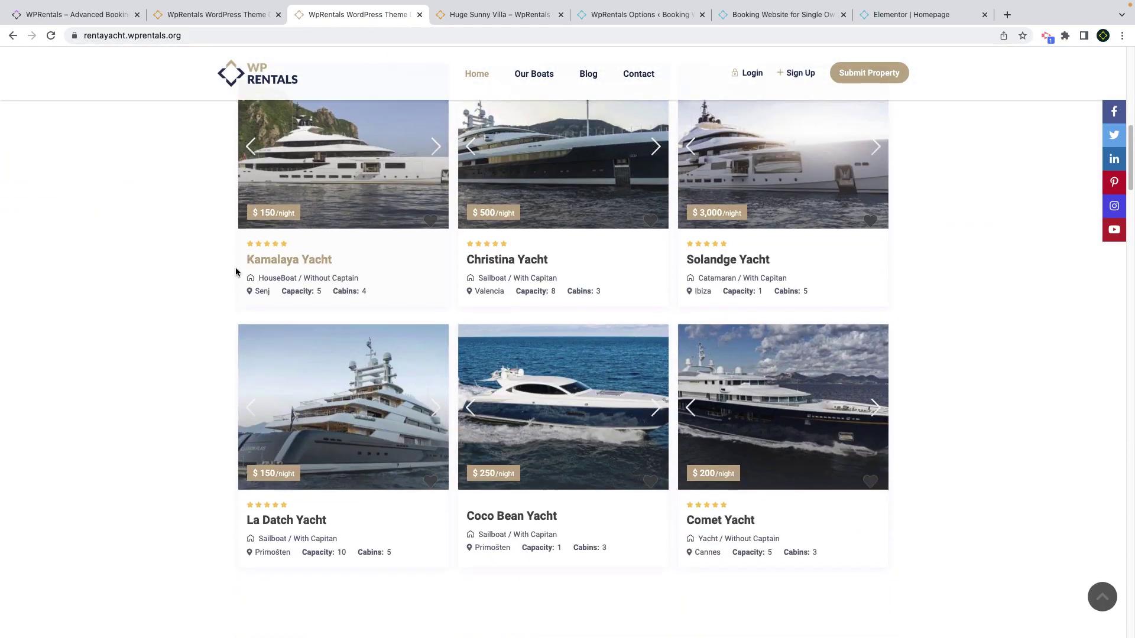
{"action": "scroll", "coordinate": [236, 272], "scroll_direction": "down", "scroll_amount": 1}
{"action": "scroll", "coordinate": [236, 272], "scroll_direction": "down", "scroll_amount": 2}
{"action": "scroll", "coordinate": [236, 272], "scroll_direction": "down", "scroll_amount": 2}
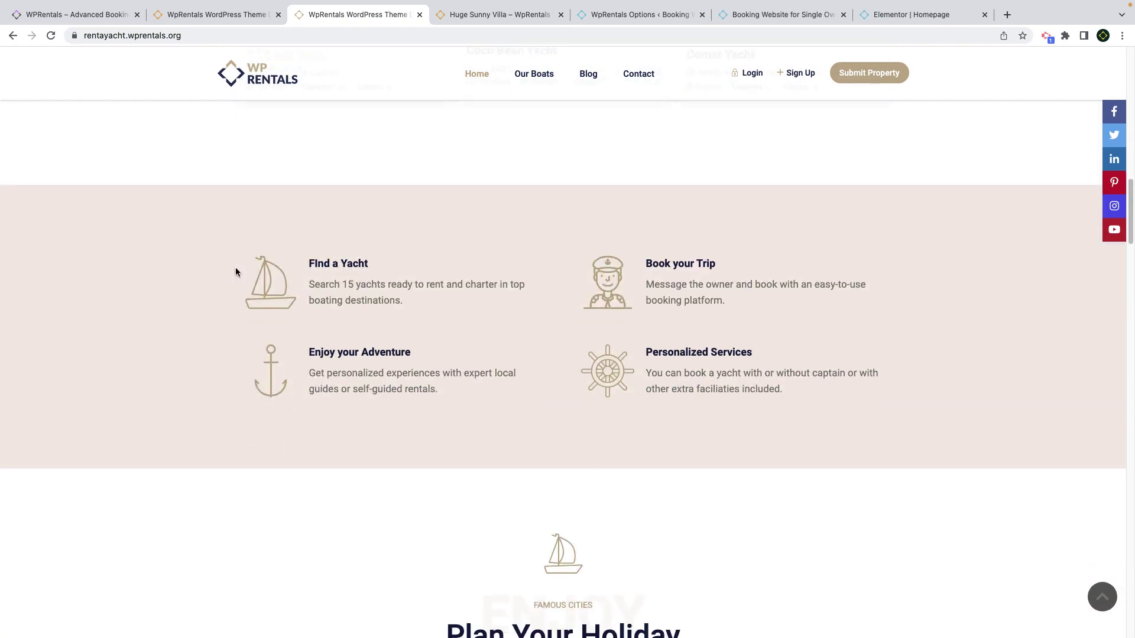
Leave the yacht demo's boat listings for the Madeira demo site and its property grid.
{"action": "left_click", "coordinate": [185, 18]}
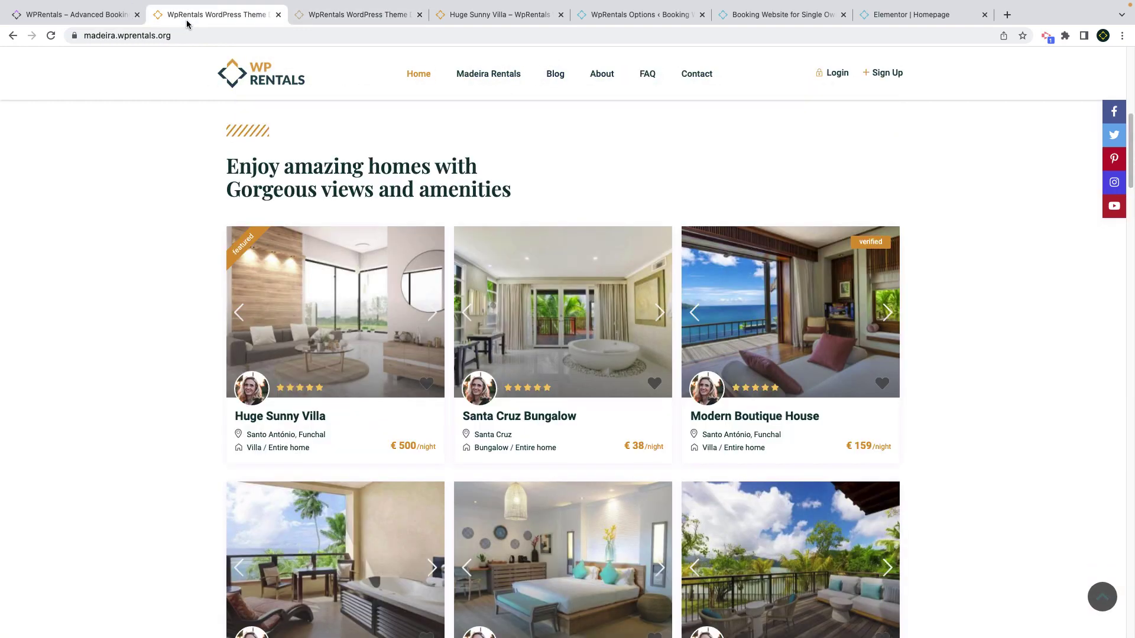
{"action": "scroll", "coordinate": [165, 280], "scroll_direction": "up", "scroll_amount": 5}
{"action": "scroll", "coordinate": [165, 285], "scroll_direction": "up", "scroll_amount": 1}
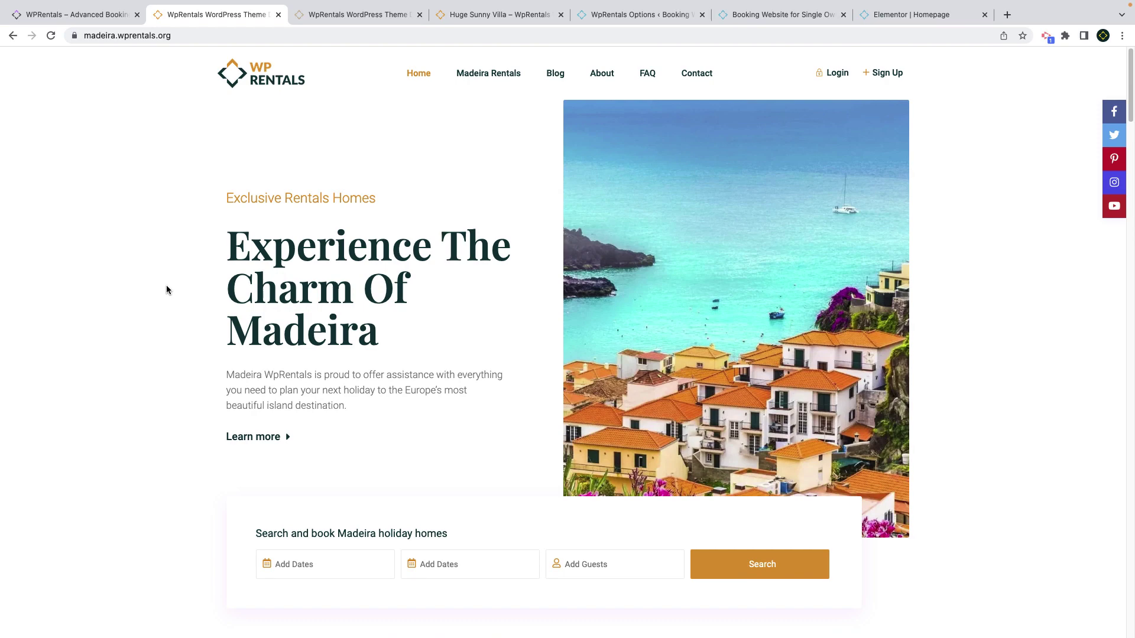
{"action": "scroll", "coordinate": [165, 289], "scroll_direction": "down", "scroll_amount": 3}
{"action": "scroll", "coordinate": [166, 289], "scroll_direction": "down", "scroll_amount": 2}
{"action": "scroll", "coordinate": [166, 289], "scroll_direction": "down", "scroll_amount": 1}
{"action": "scroll", "coordinate": [165, 290], "scroll_direction": "down", "scroll_amount": 2}
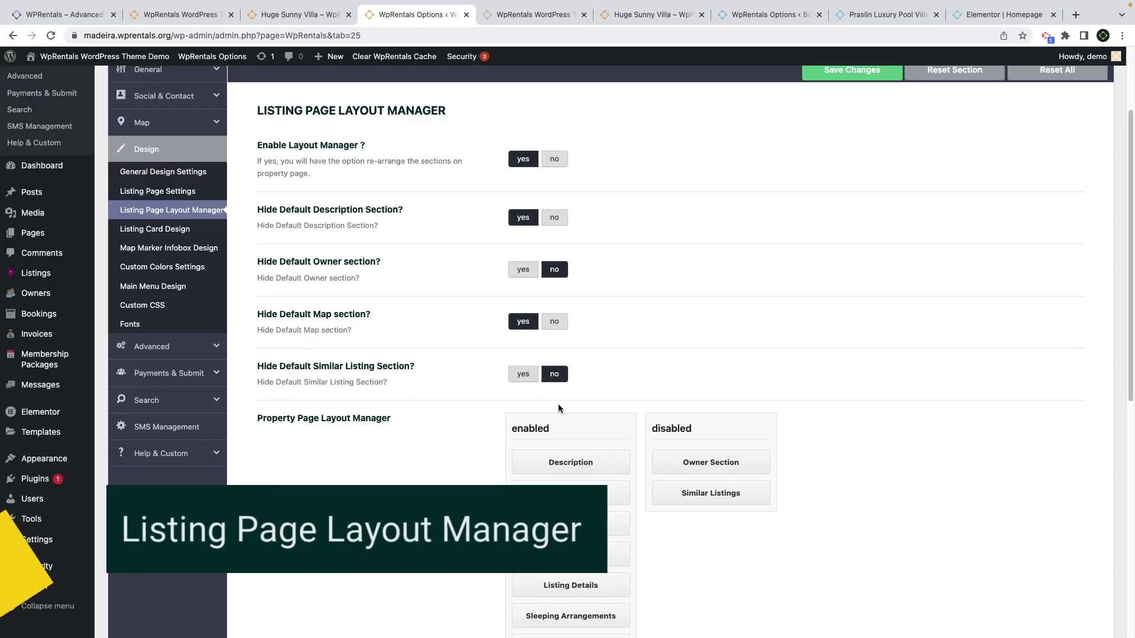
{"action": "scroll", "coordinate": [556, 390], "scroll_direction": "down", "scroll_amount": 2}
{"action": "scroll", "coordinate": [556, 361], "scroll_direction": "down", "scroll_amount": 1}
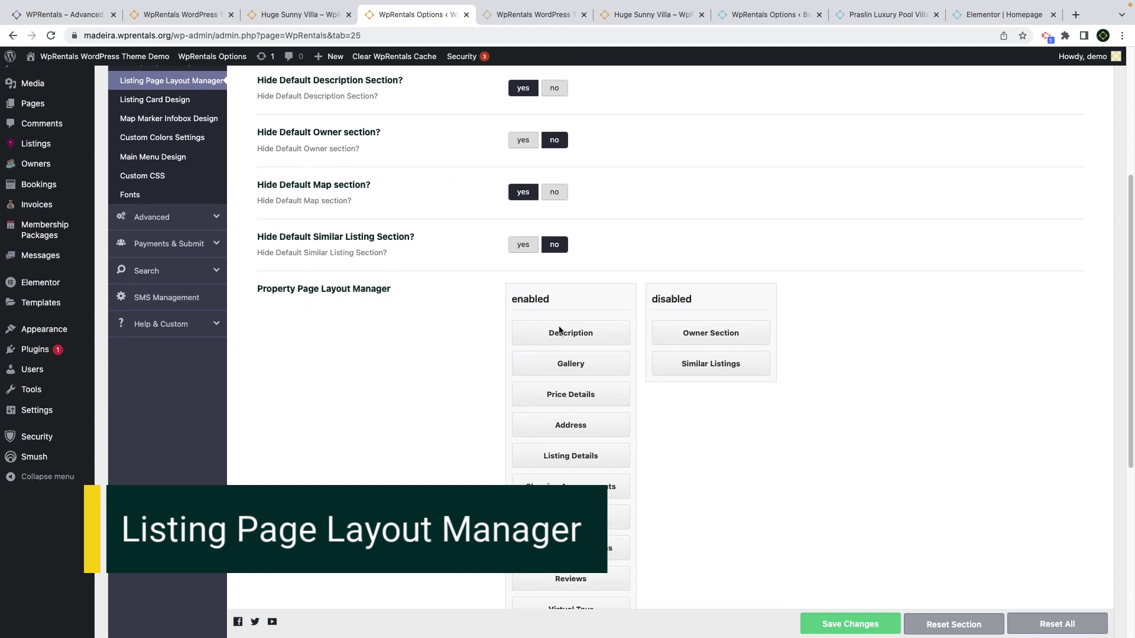
{"action": "scroll", "coordinate": [562, 477], "scroll_direction": "down", "scroll_amount": 2}
{"action": "scroll", "coordinate": [559, 589], "scroll_direction": "down", "scroll_amount": 2}
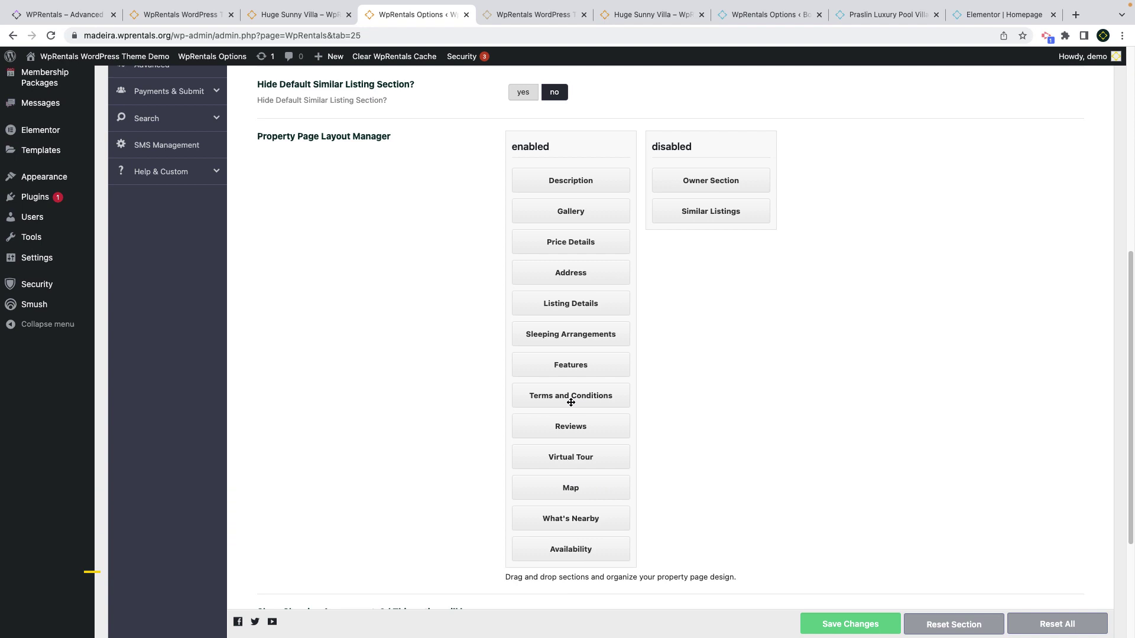
Drag Terms and Conditions below Reviews, then into the disabled sections column.
{"action": "left_click_drag", "start_coordinate": [571, 394], "coordinate": [573, 432]}
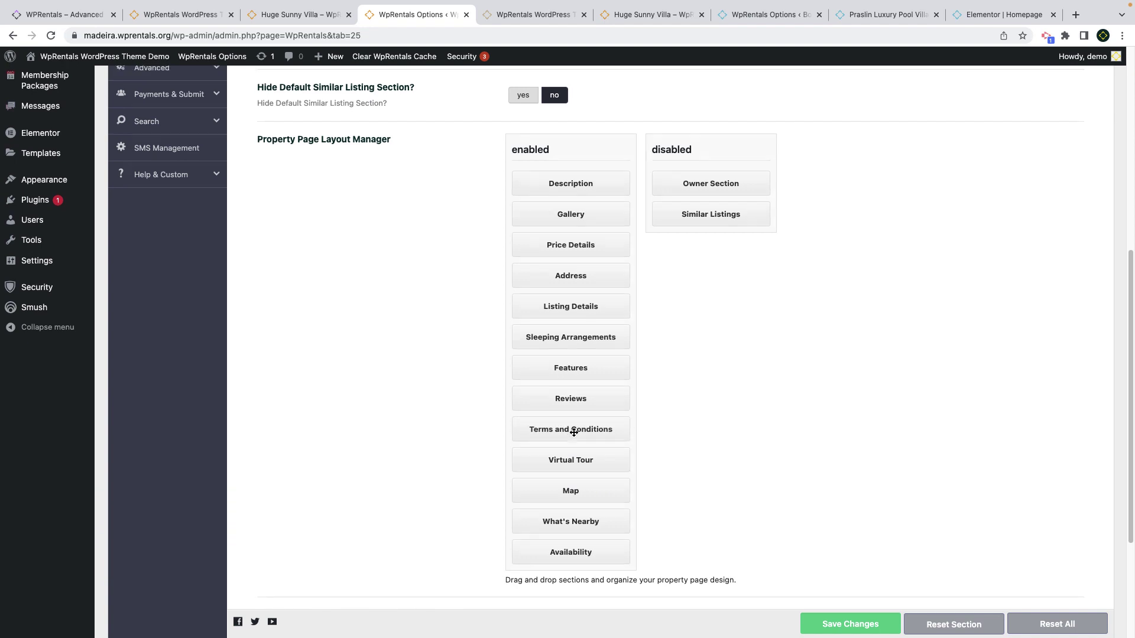
{"action": "scroll", "coordinate": [574, 432], "scroll_direction": "up", "scroll_amount": 2}
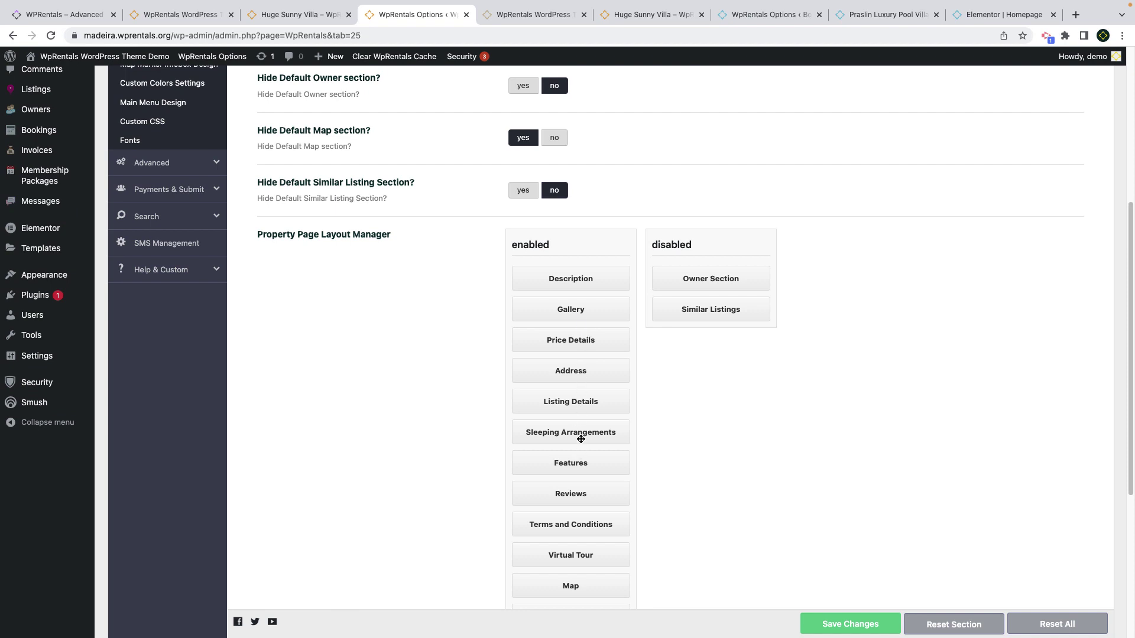
{"action": "left_click_drag", "start_coordinate": [569, 512], "coordinate": [718, 280]}
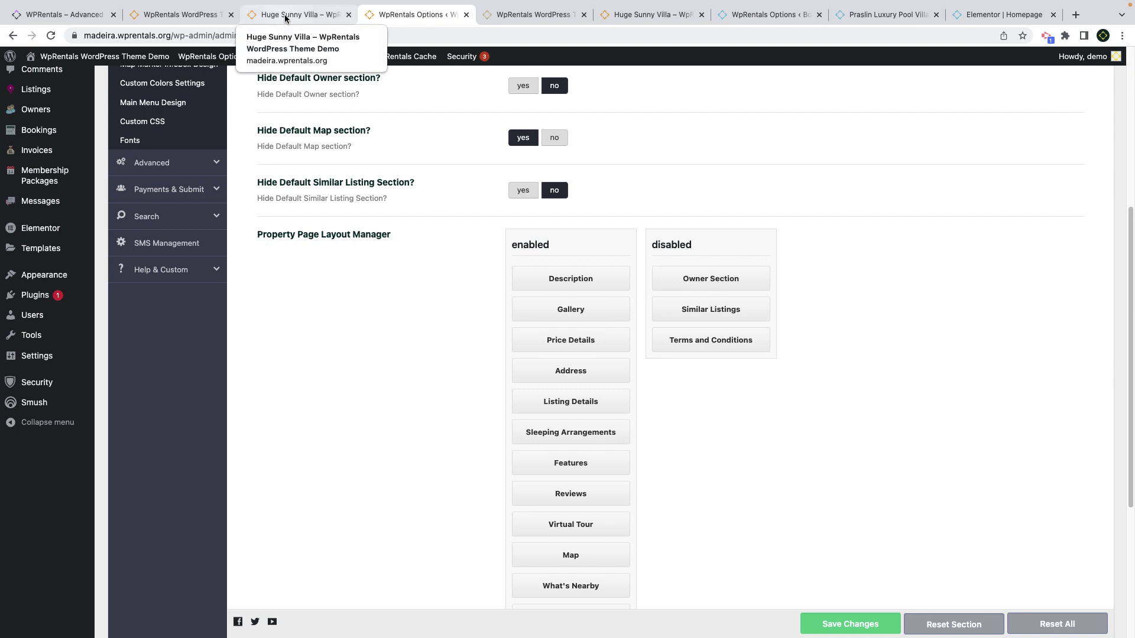
{"action": "scroll", "coordinate": [387, 279], "scroll_direction": "up", "scroll_amount": 5}
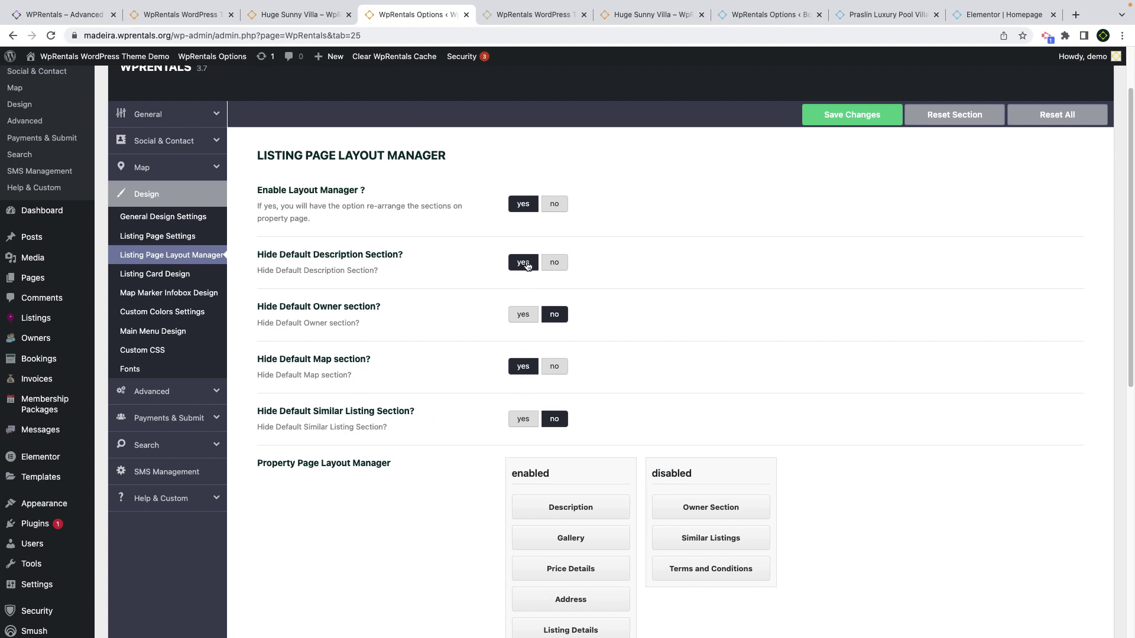
Go to the Huge Sunny Villa property page and scroll to its nightly-price calendar.
{"action": "left_click", "coordinate": [297, 15]}
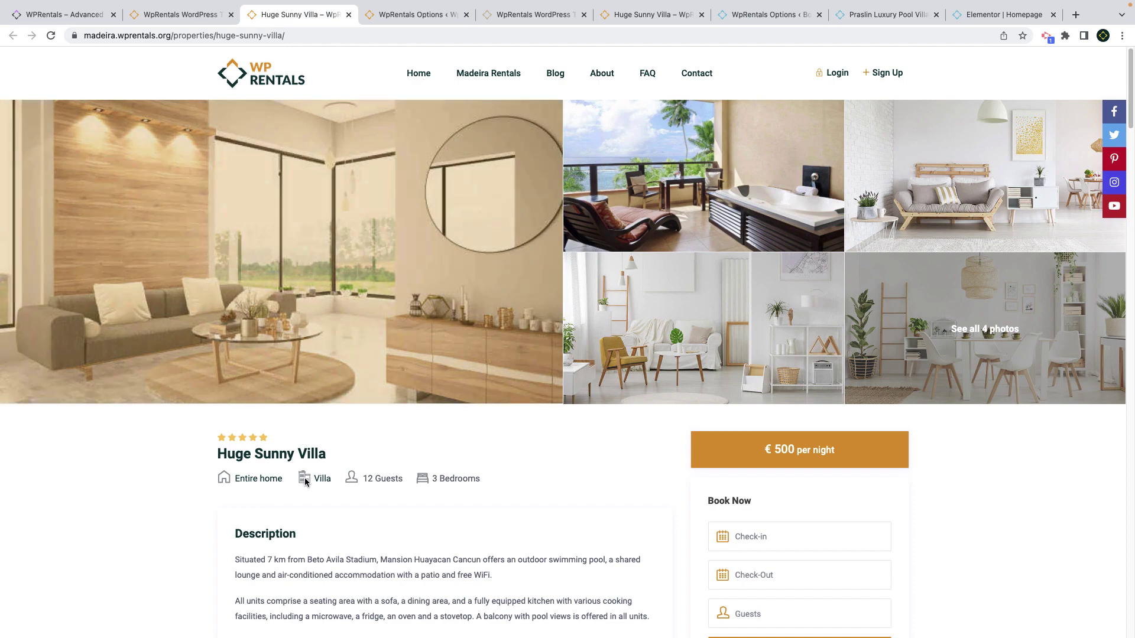
{"action": "scroll", "coordinate": [304, 478], "scroll_direction": "down", "scroll_amount": 5}
{"action": "scroll", "coordinate": [302, 477], "scroll_direction": "down", "scroll_amount": 5}
{"action": "scroll", "coordinate": [302, 477], "scroll_direction": "up", "scroll_amount": 1}
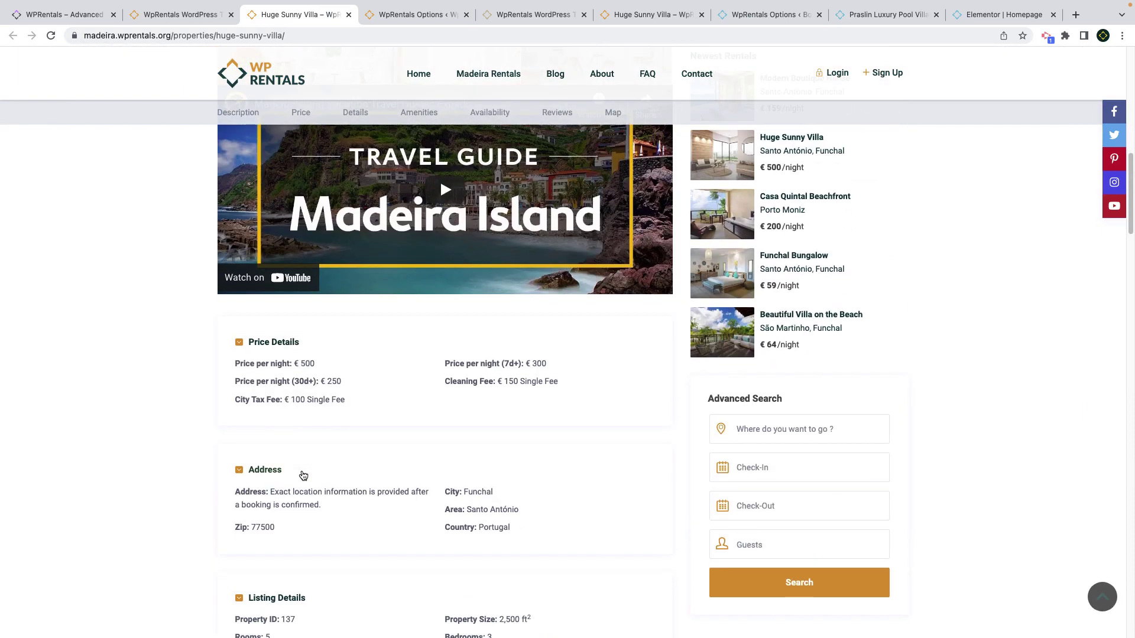
{"action": "scroll", "coordinate": [302, 477], "scroll_direction": "down", "scroll_amount": 2}
{"action": "scroll", "coordinate": [302, 475], "scroll_direction": "down", "scroll_amount": 5}
{"action": "scroll", "coordinate": [302, 476], "scroll_direction": "down", "scroll_amount": 5}
{"action": "scroll", "coordinate": [302, 477], "scroll_direction": "down", "scroll_amount": 4}
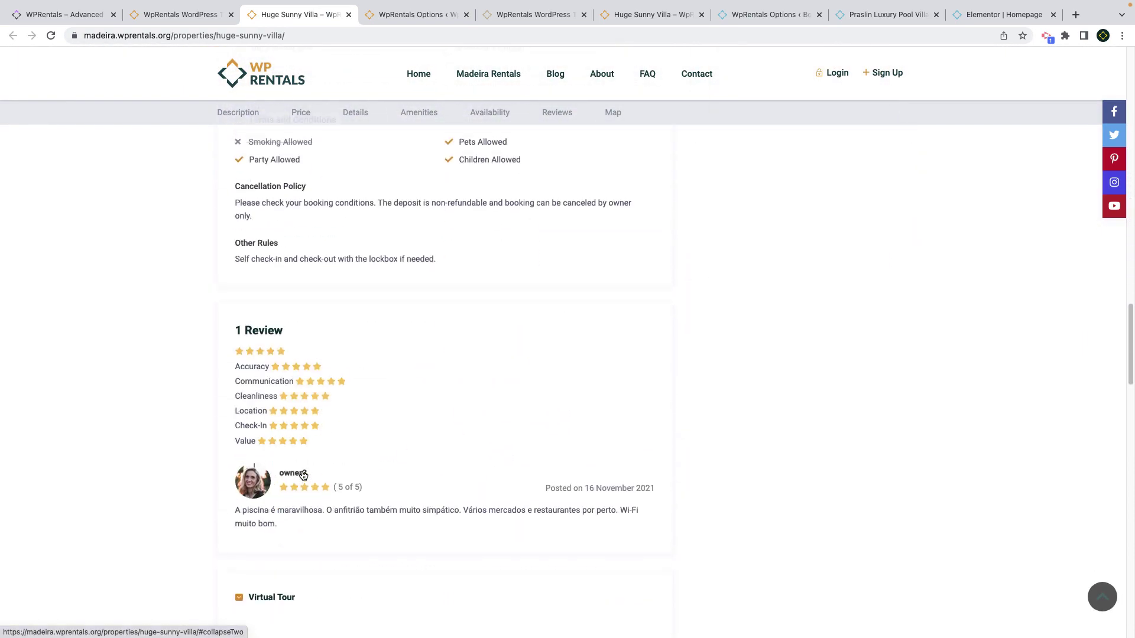
{"action": "scroll", "coordinate": [302, 475], "scroll_direction": "down", "scroll_amount": 3}
{"action": "scroll", "coordinate": [303, 476], "scroll_direction": "down", "scroll_amount": 3}
{"action": "scroll", "coordinate": [303, 476], "scroll_direction": "down", "scroll_amount": 4}
{"action": "scroll", "coordinate": [303, 476], "scroll_direction": "down", "scroll_amount": 5}
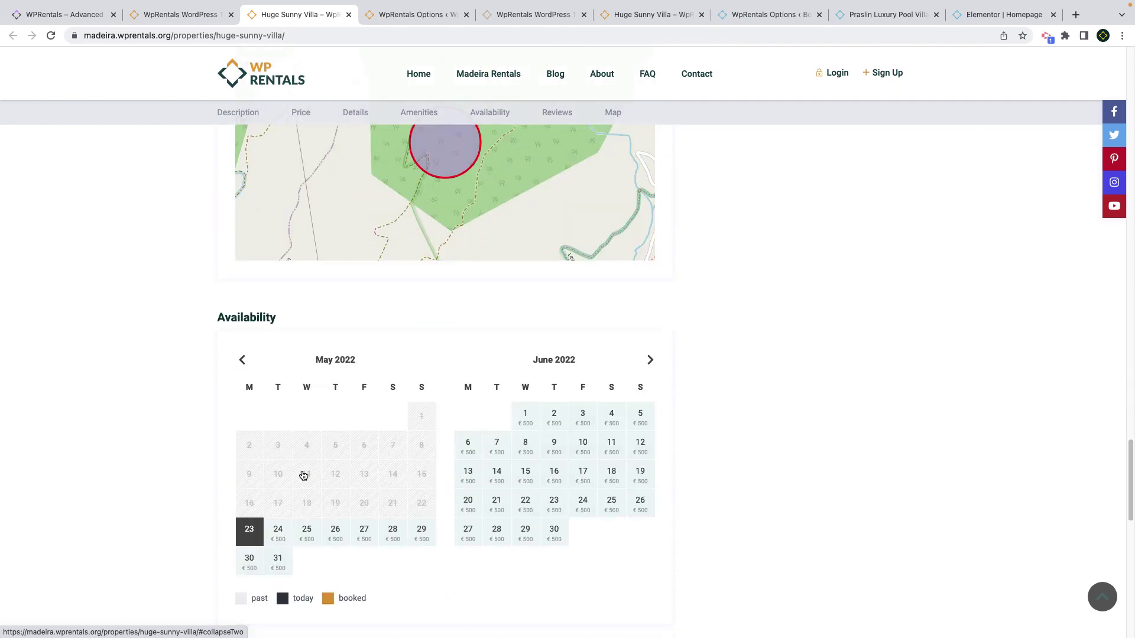
{"action": "scroll", "coordinate": [302, 476], "scroll_direction": "down", "scroll_amount": 4}
{"action": "scroll", "coordinate": [303, 477], "scroll_direction": "down", "scroll_amount": 2}
{"action": "scroll", "coordinate": [303, 476], "scroll_direction": "down", "scroll_amount": 1}
{"action": "scroll", "coordinate": [302, 477], "scroll_direction": "down", "scroll_amount": 1}
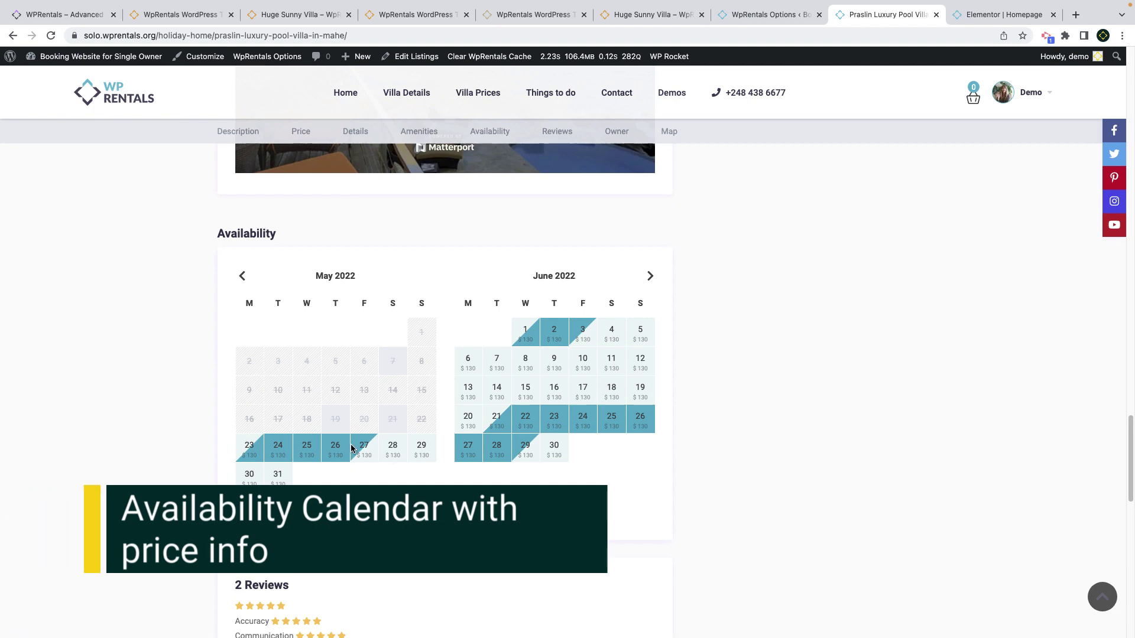
{"action": "scroll", "coordinate": [351, 448], "scroll_direction": "up", "scroll_amount": 1}
{"action": "scroll", "coordinate": [351, 448], "scroll_direction": "up", "scroll_amount": 4}
{"action": "scroll", "coordinate": [352, 448], "scroll_direction": "up", "scroll_amount": 5}
{"action": "scroll", "coordinate": [351, 448], "scroll_direction": "up", "scroll_amount": 5}
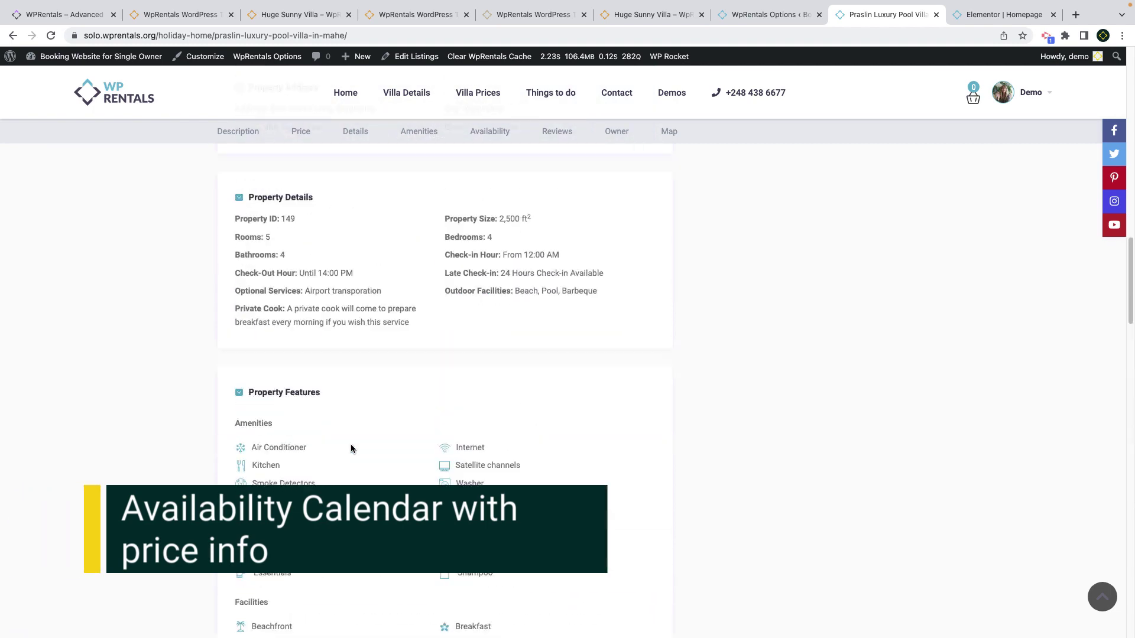
{"action": "scroll", "coordinate": [352, 447], "scroll_direction": "up", "scroll_amount": 4}
{"action": "scroll", "coordinate": [350, 445], "scroll_direction": "up", "scroll_amount": 5}
{"action": "scroll", "coordinate": [349, 441], "scroll_direction": "up", "scroll_amount": 2}
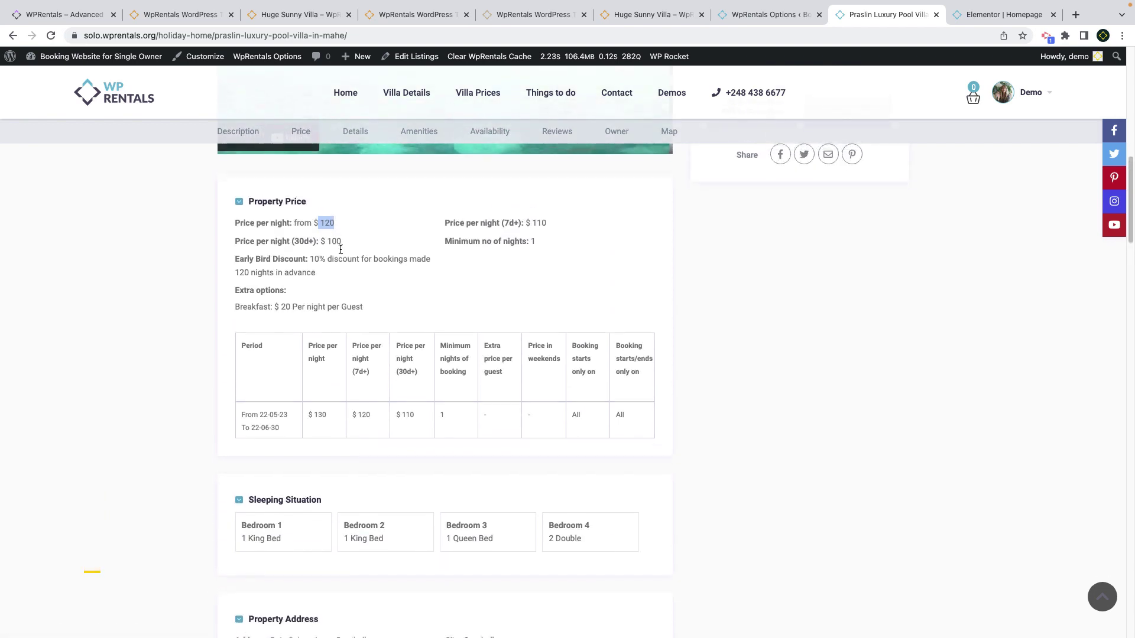
Highlight the $130 nightly price, then page the calendar two months ahead to August–September 2022.
{"action": "left_click_drag", "start_coordinate": [326, 423], "coordinate": [306, 422]}
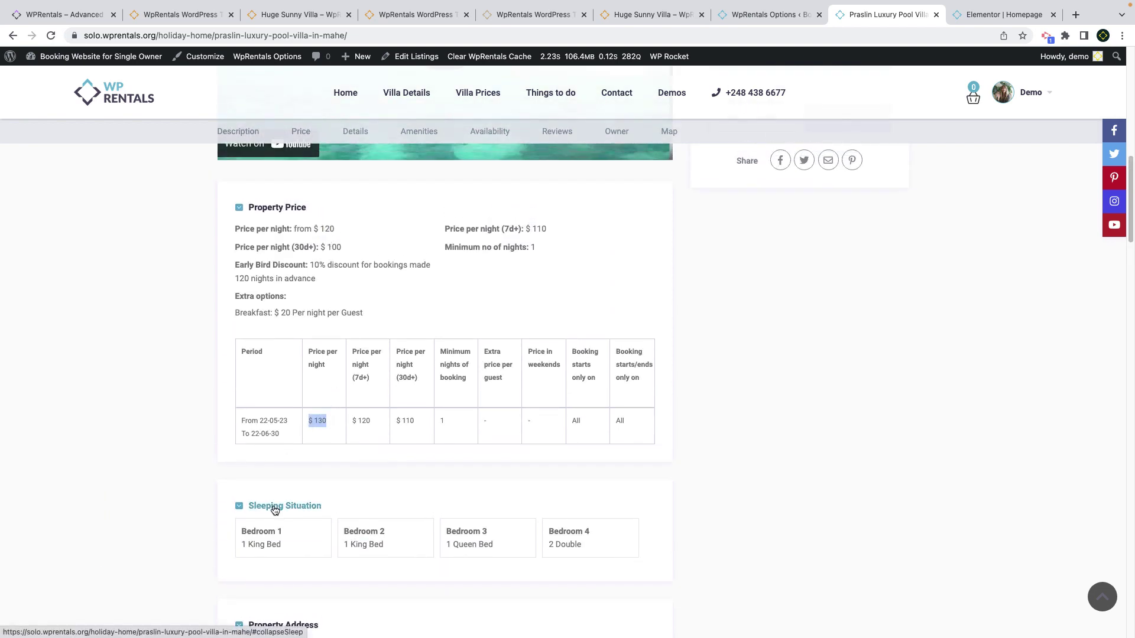
{"action": "scroll", "coordinate": [276, 509], "scroll_direction": "down", "scroll_amount": 5}
{"action": "scroll", "coordinate": [276, 510], "scroll_direction": "down", "scroll_amount": 5}
{"action": "scroll", "coordinate": [274, 510], "scroll_direction": "down", "scroll_amount": 5}
{"action": "scroll", "coordinate": [275, 510], "scroll_direction": "down", "scroll_amount": 5}
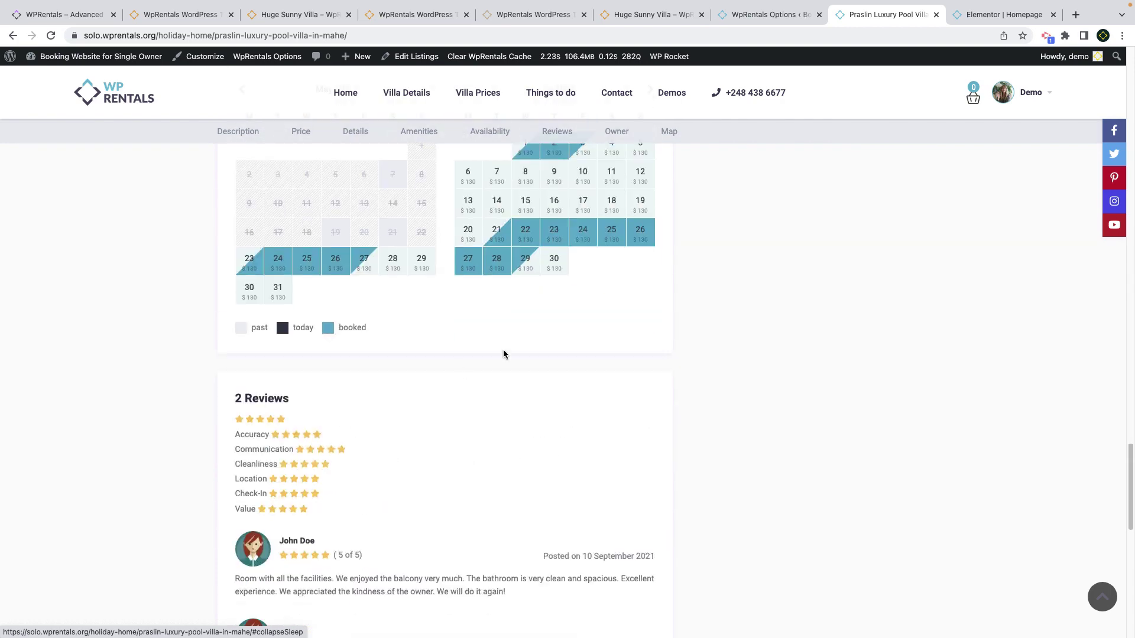
{"action": "scroll", "coordinate": [503, 354], "scroll_direction": "up", "scroll_amount": 2}
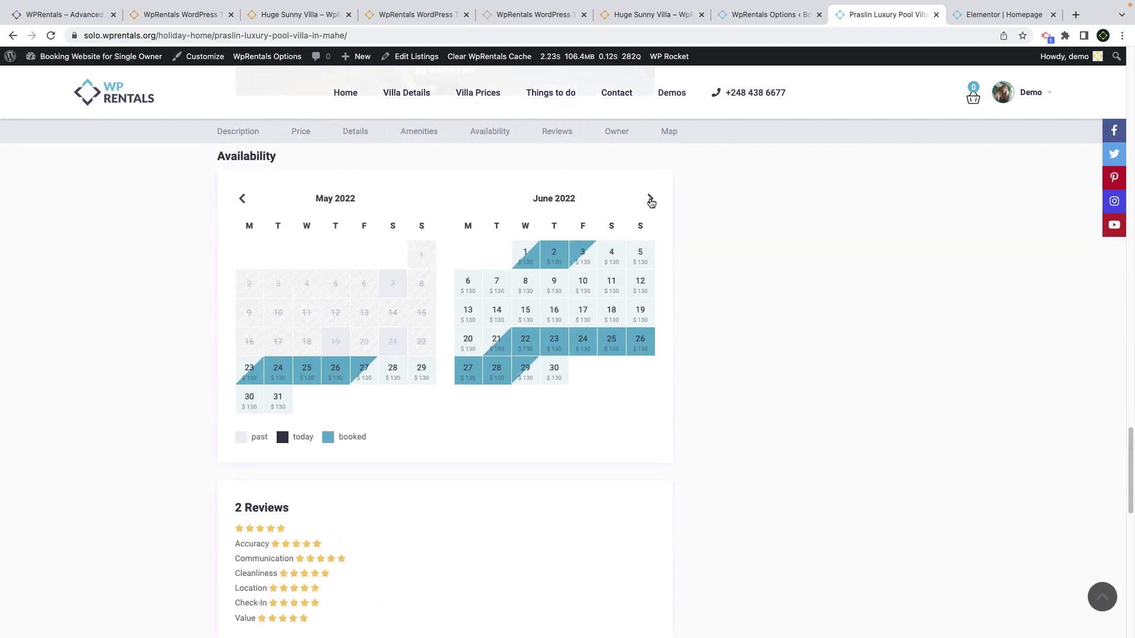
{"action": "left_click", "coordinate": [651, 201]}
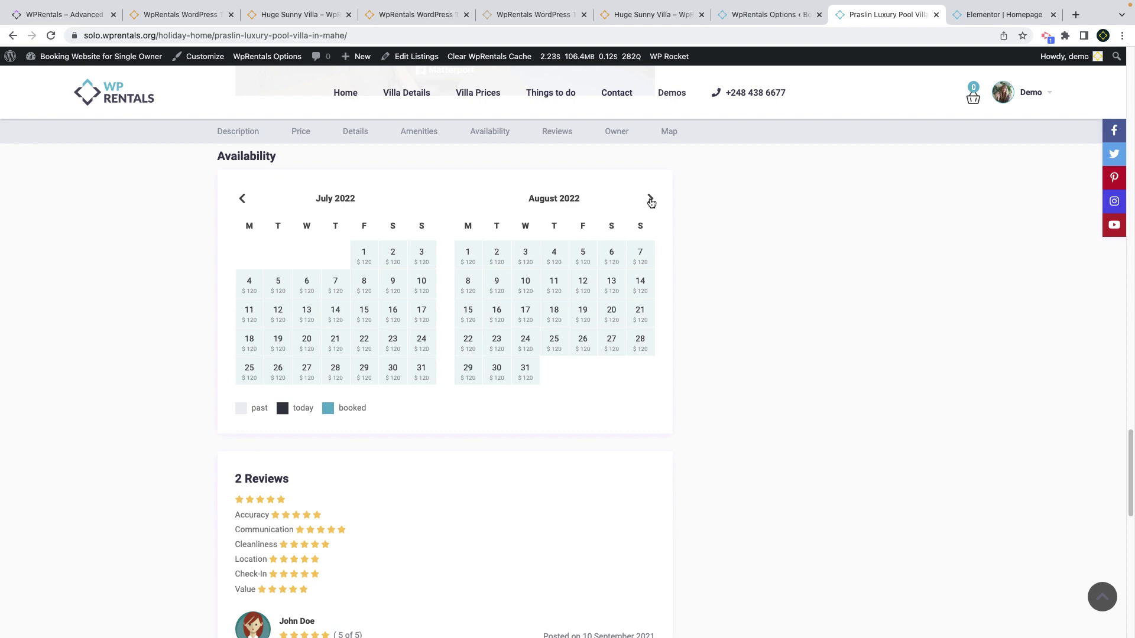
{"action": "left_click", "coordinate": [652, 201]}
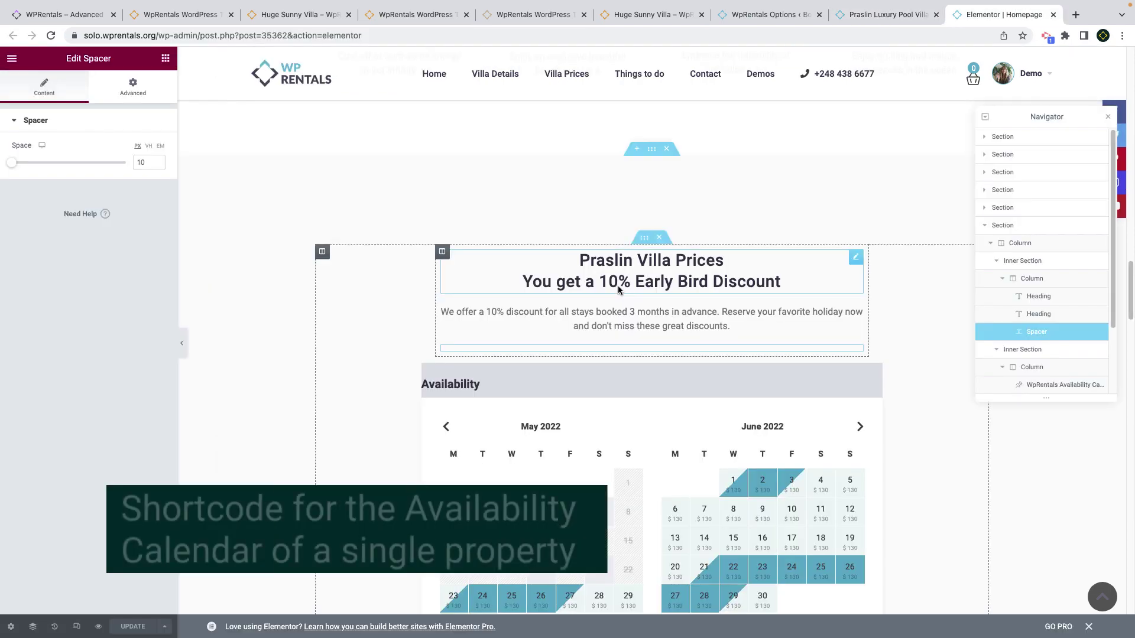
{"action": "scroll", "coordinate": [618, 286], "scroll_direction": "down", "scroll_amount": 3}
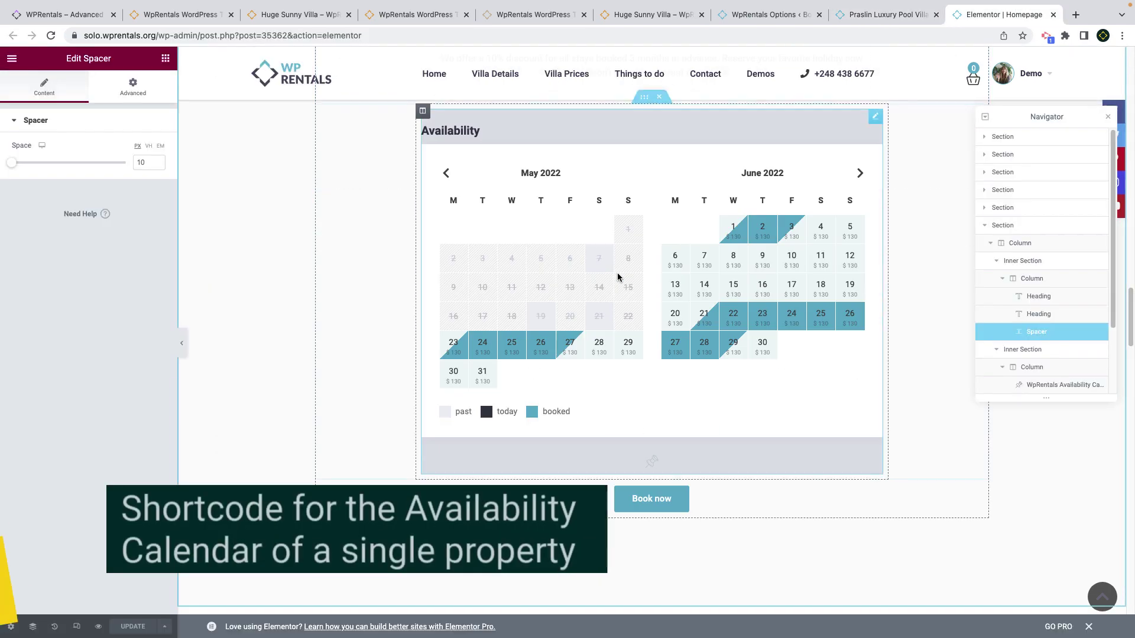
Add a WpRentals Availability Calendar widget for property 149 and delete the other calendar.
{"action": "left_click", "coordinate": [618, 276]}
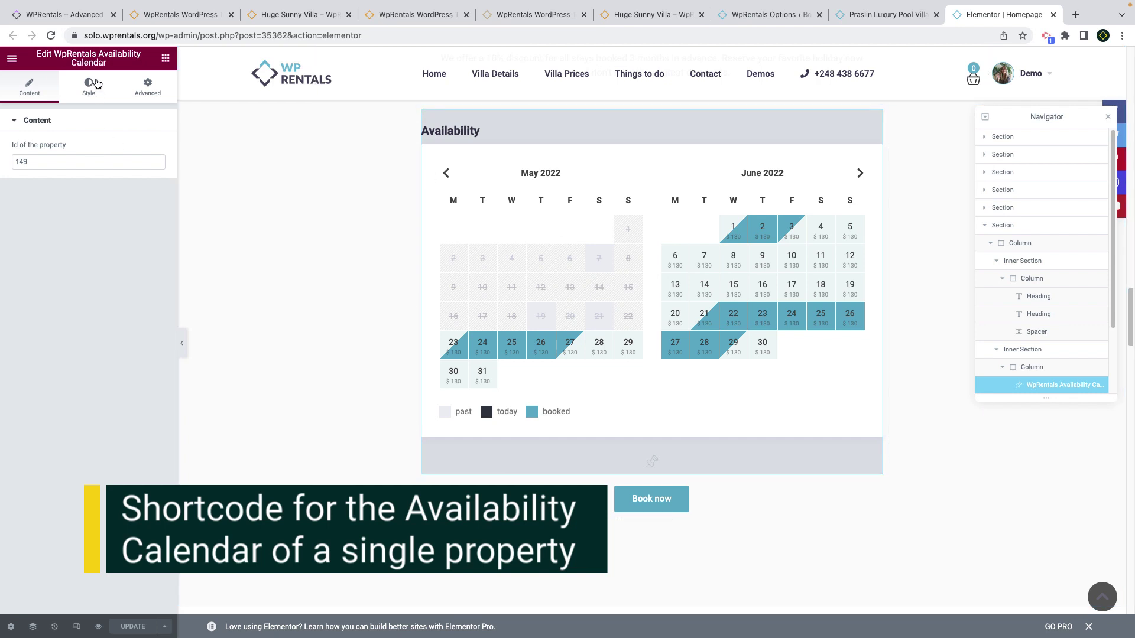
{"action": "left_click", "coordinate": [165, 59]}
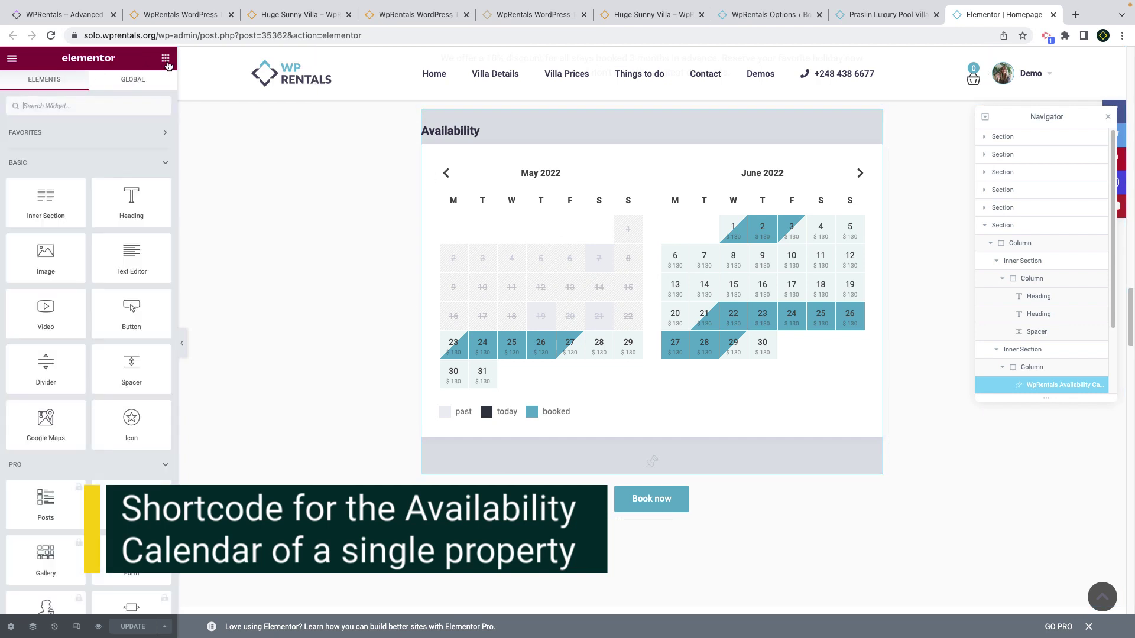
{"action": "type", "text": "availa"}
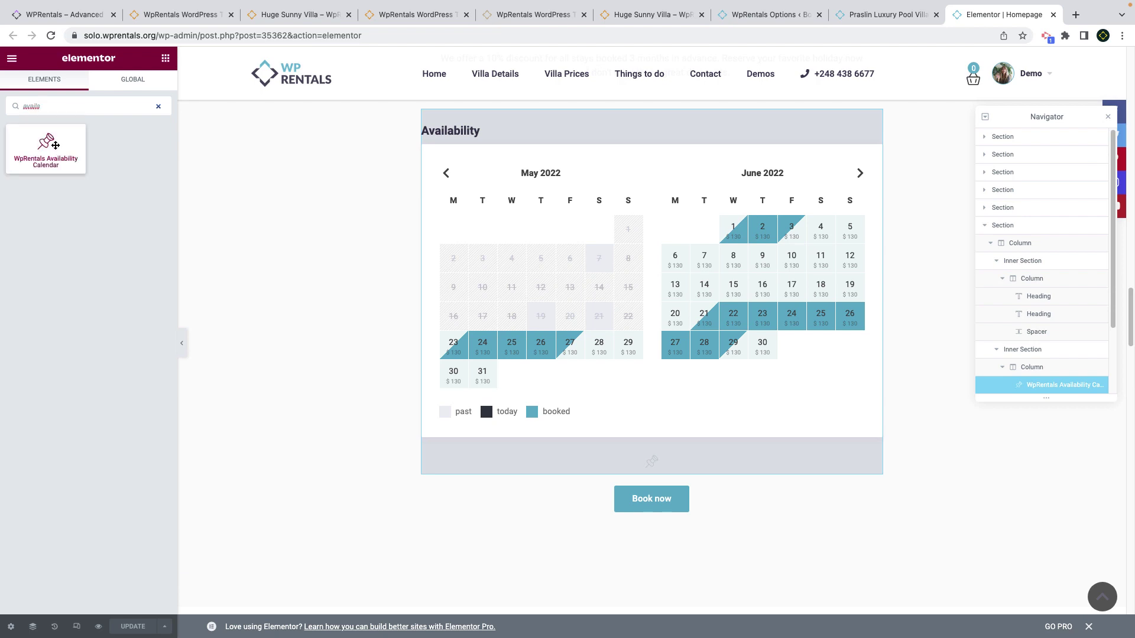
{"action": "left_click_drag", "start_coordinate": [54, 144], "coordinate": [473, 248]}
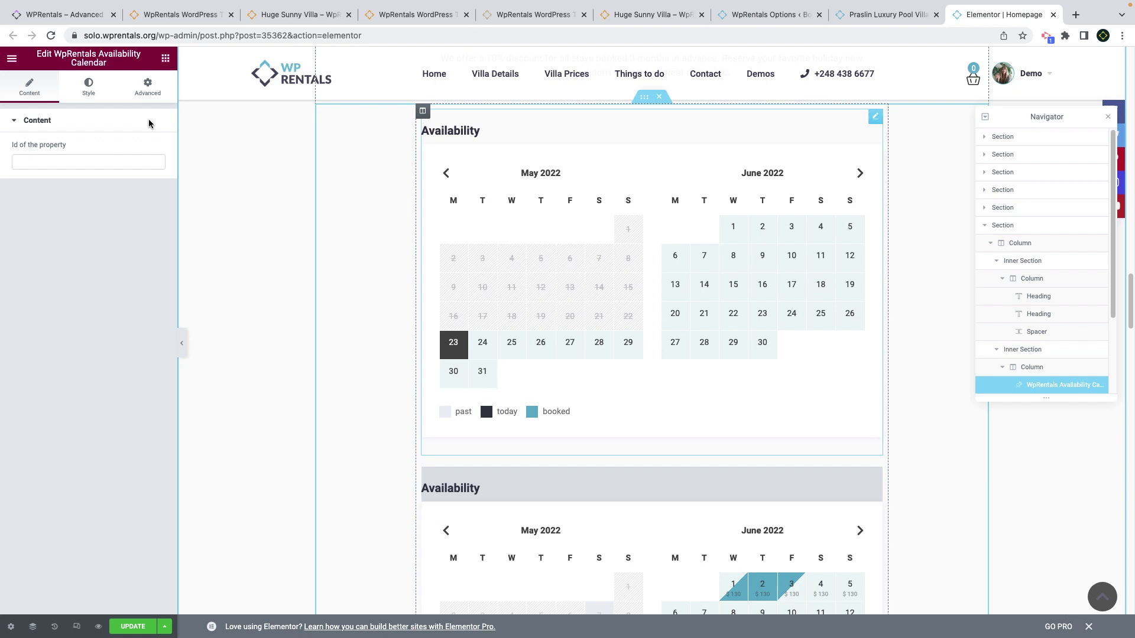
{"action": "type", "text": "149"}
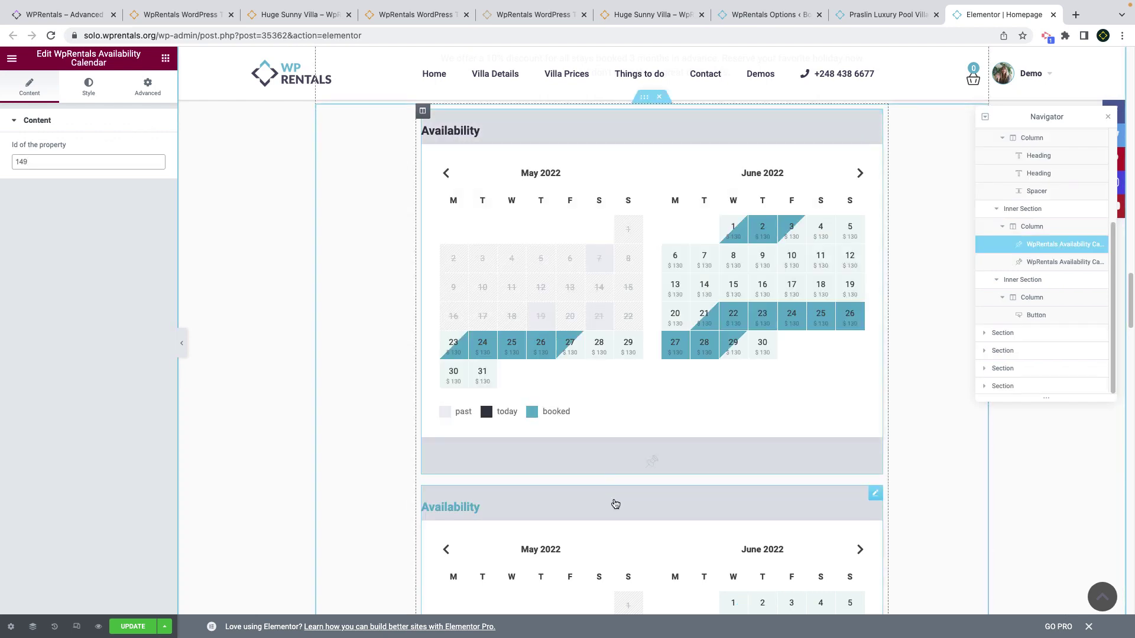
{"action": "right_click", "coordinate": [615, 504]}
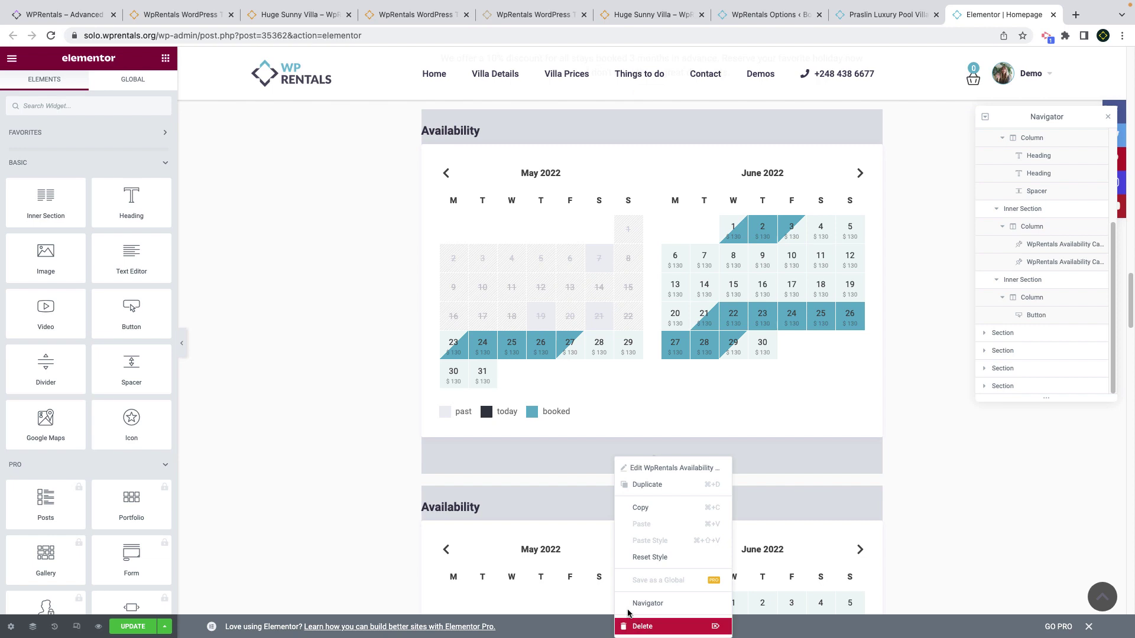
{"action": "left_click", "coordinate": [639, 626]}
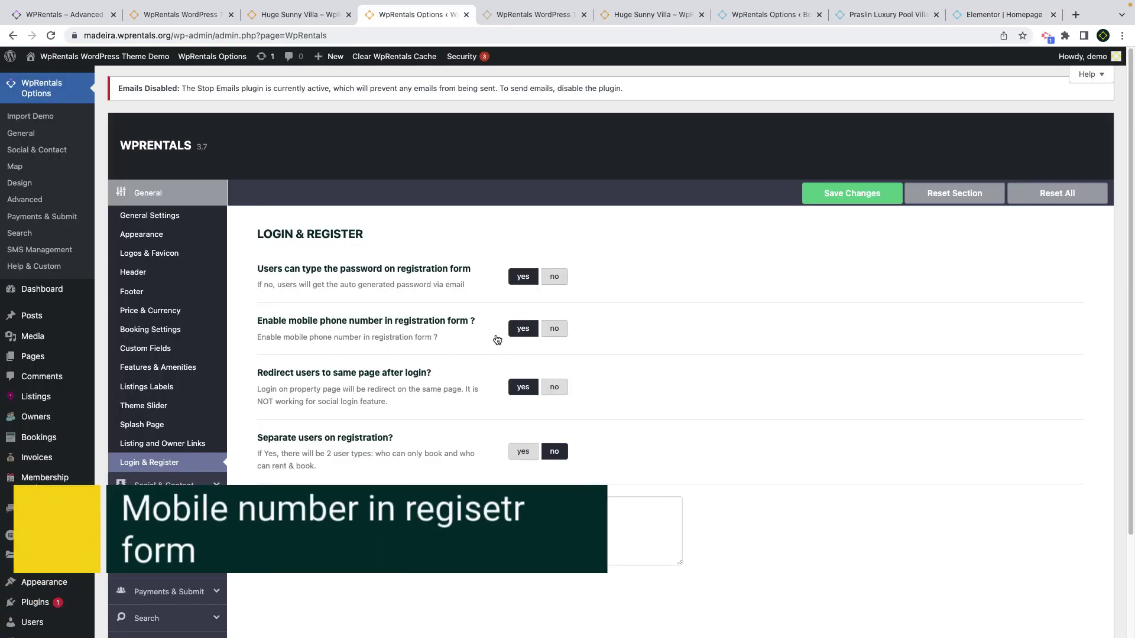
Enable the registration phone number option and verify the field in the homepage sign-up form.
{"action": "left_click", "coordinate": [553, 328]}
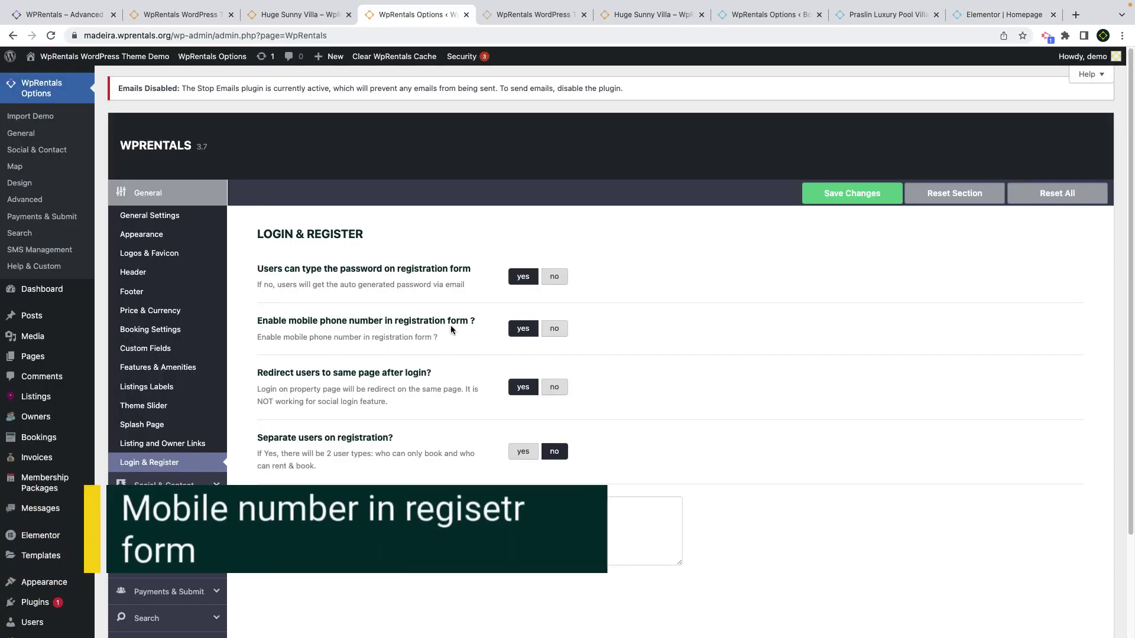
{"action": "left_click", "coordinate": [197, 15]}
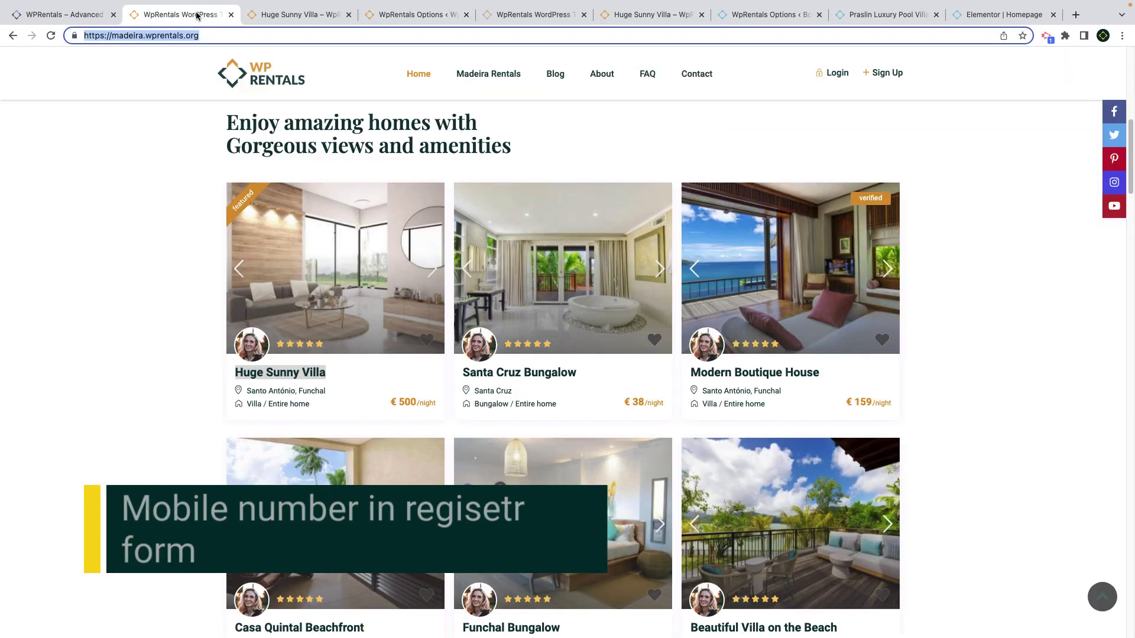
{"action": "left_click", "coordinate": [884, 74]}
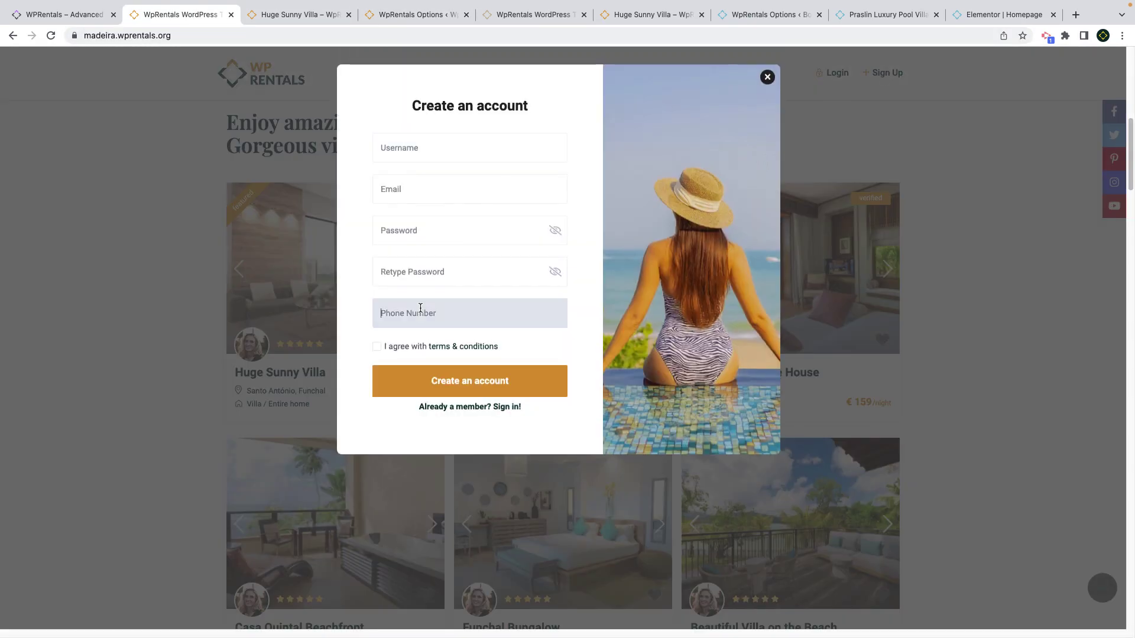
{"action": "left_click", "coordinate": [767, 79]}
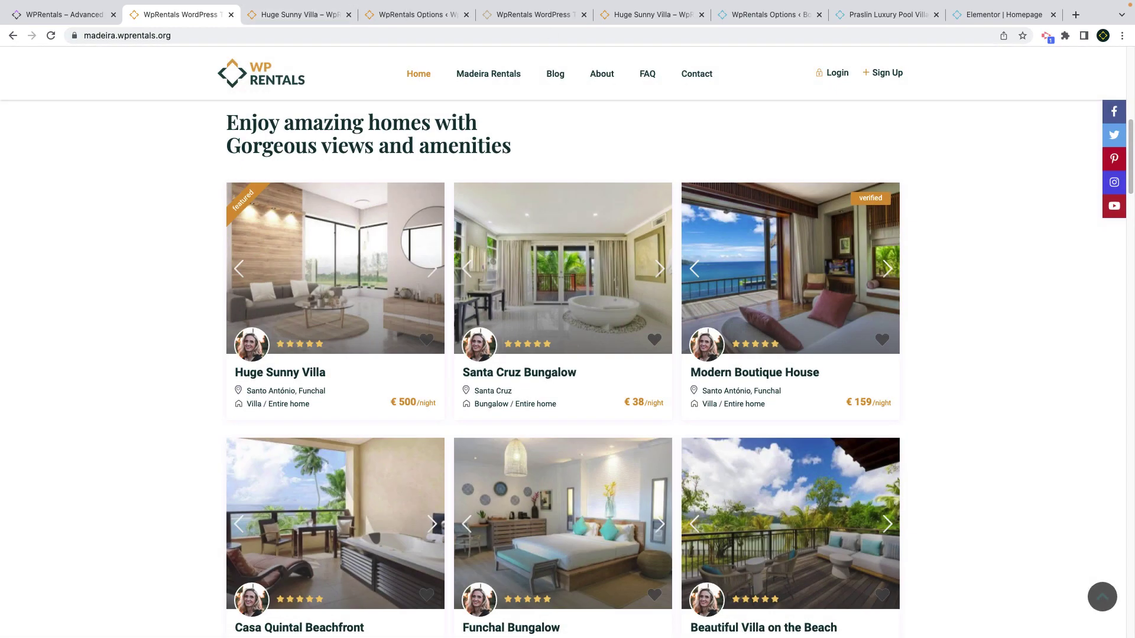
{"action": "left_click", "coordinate": [418, 14]}
{"action": "scroll", "coordinate": [398, 370], "scroll_direction": "down", "scroll_amount": 10}
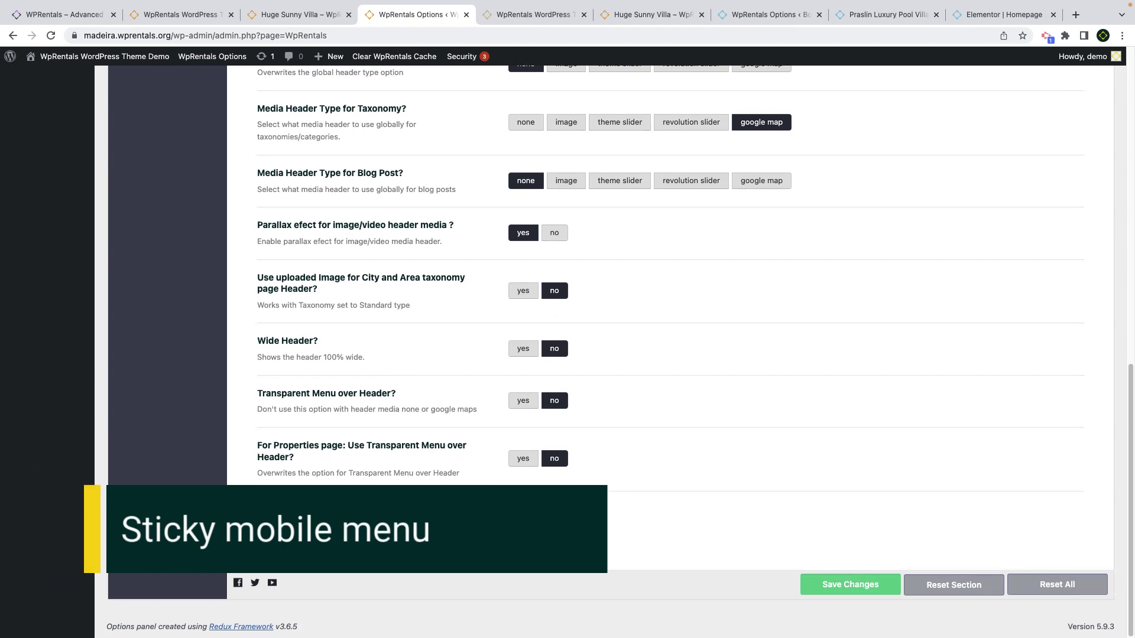
Check the Huge Sunny Villa mobile view, then switch to the rentayacht.wprentals.org tab.
{"action": "left_click", "coordinate": [652, 14]}
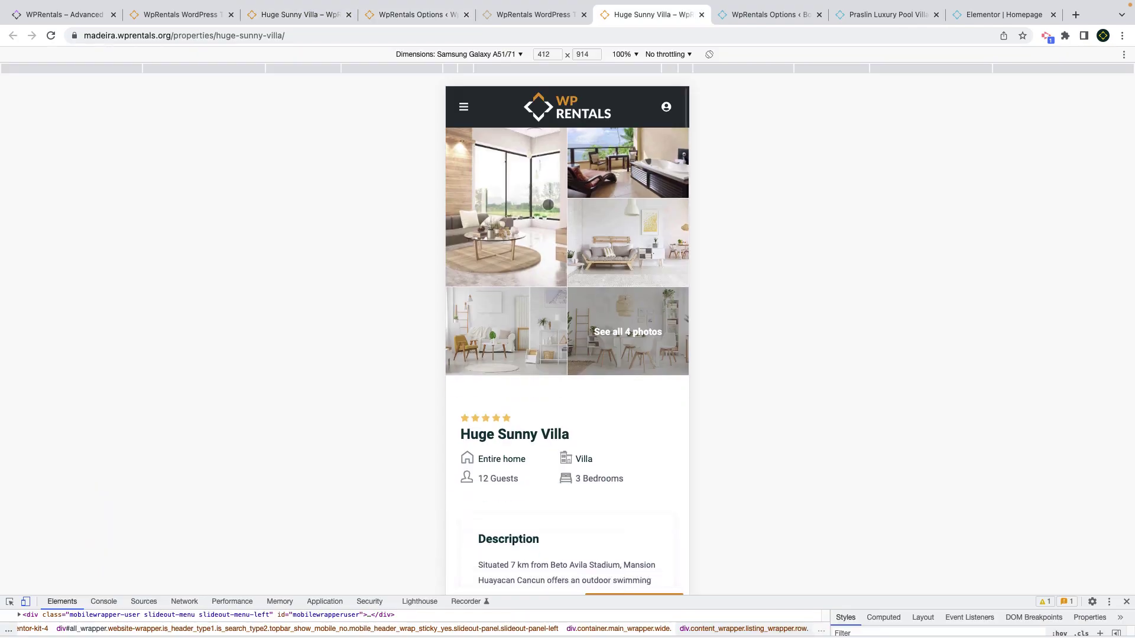
{"action": "scroll", "coordinate": [548, 205], "scroll_direction": "down", "scroll_amount": 4}
{"action": "scroll", "coordinate": [549, 205], "scroll_direction": "down", "scroll_amount": 4}
{"action": "scroll", "coordinate": [548, 214], "scroll_direction": "down", "scroll_amount": 3}
{"action": "scroll", "coordinate": [547, 220], "scroll_direction": "down", "scroll_amount": 3}
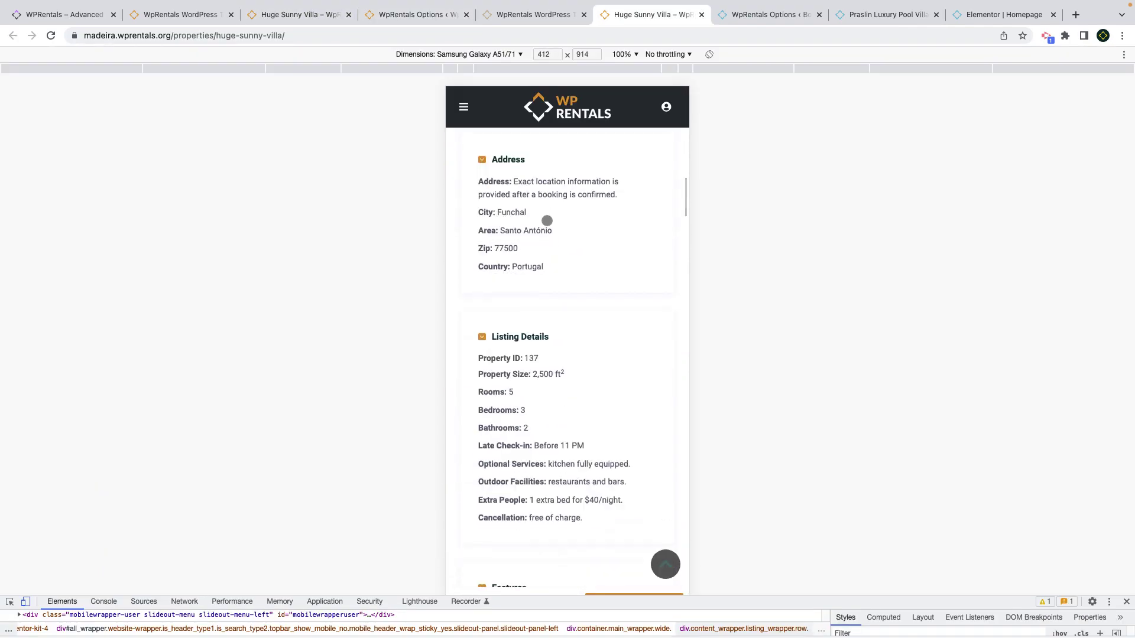
{"action": "scroll", "coordinate": [547, 220], "scroll_direction": "up", "scroll_amount": 10}
{"action": "scroll", "coordinate": [547, 230], "scroll_direction": "up", "scroll_amount": 3}
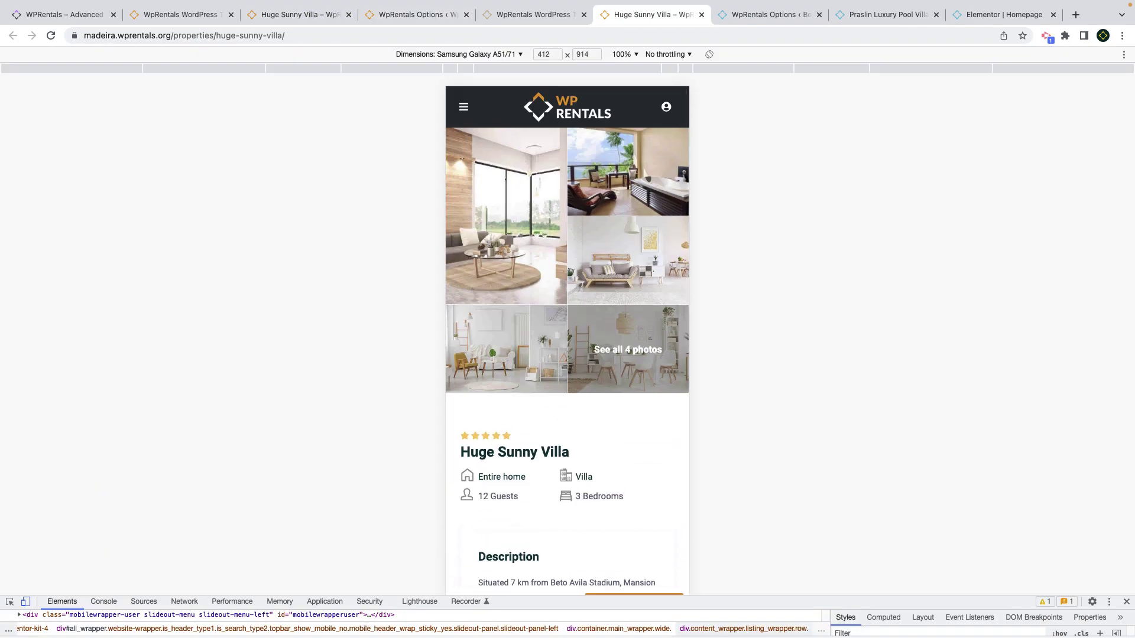
{"action": "key", "text": "ctrl+shift+Tab"}
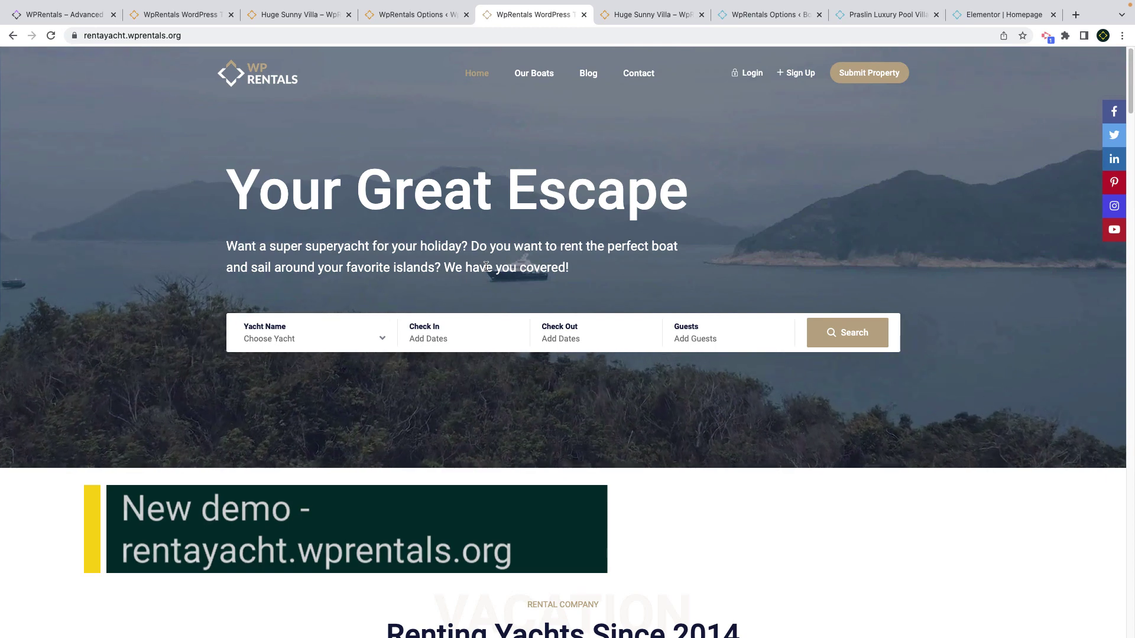
{"action": "scroll", "coordinate": [486, 266], "scroll_direction": "down", "scroll_amount": 1}
{"action": "scroll", "coordinate": [487, 266], "scroll_direction": "down", "scroll_amount": 2}
{"action": "scroll", "coordinate": [485, 270], "scroll_direction": "down", "scroll_amount": 3}
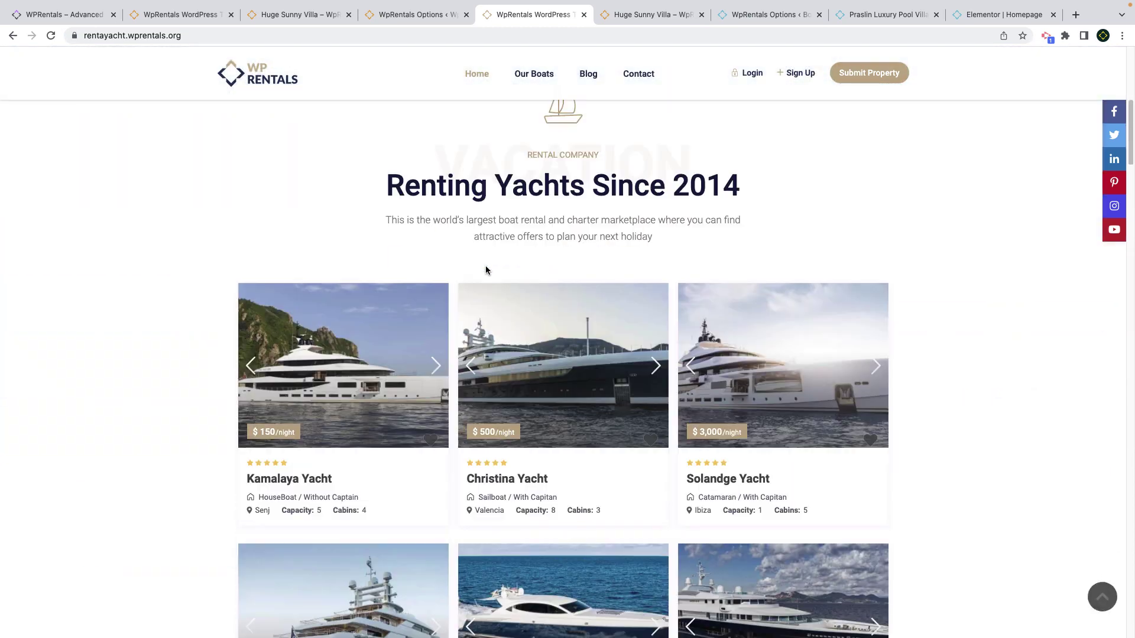
{"action": "scroll", "coordinate": [484, 269], "scroll_direction": "down", "scroll_amount": 2}
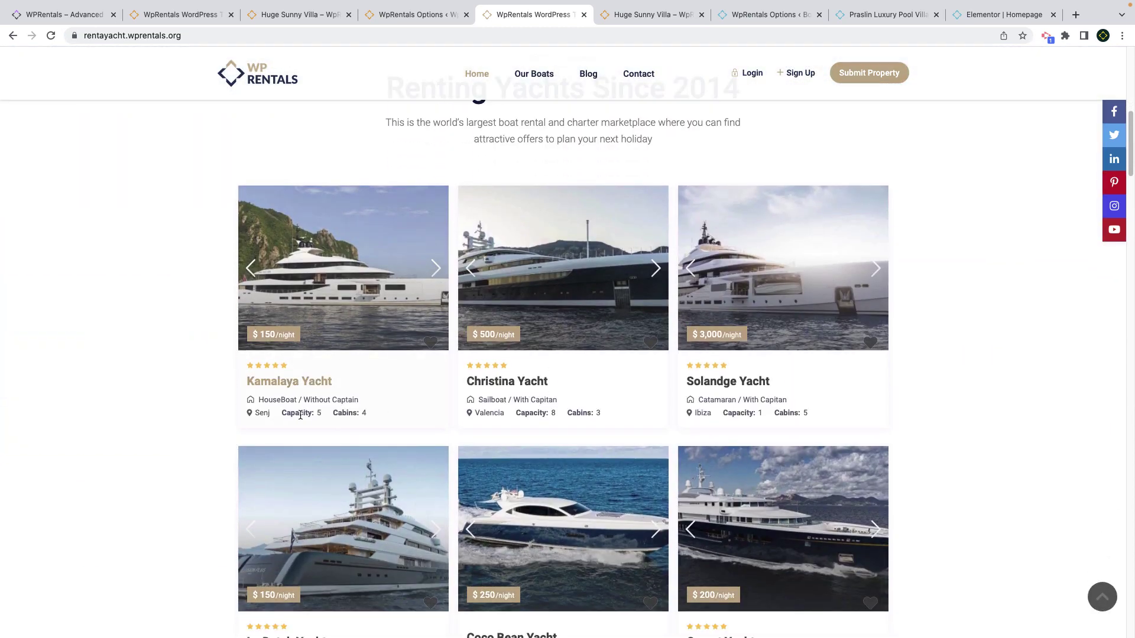
{"action": "scroll", "coordinate": [475, 414], "scroll_direction": "down", "scroll_amount": 2}
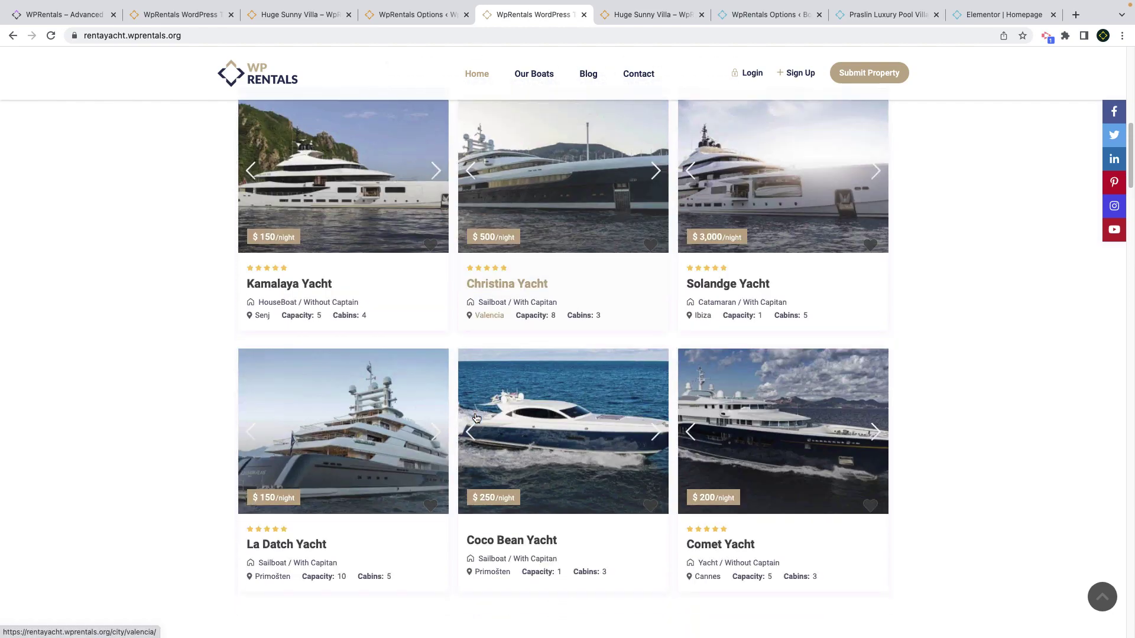
{"action": "scroll", "coordinate": [476, 419], "scroll_direction": "down", "scroll_amount": 2}
{"action": "scroll", "coordinate": [476, 418], "scroll_direction": "down", "scroll_amount": 1}
{"action": "scroll", "coordinate": [475, 415], "scroll_direction": "down", "scroll_amount": 3}
{"action": "scroll", "coordinate": [475, 415], "scroll_direction": "down", "scroll_amount": 2}
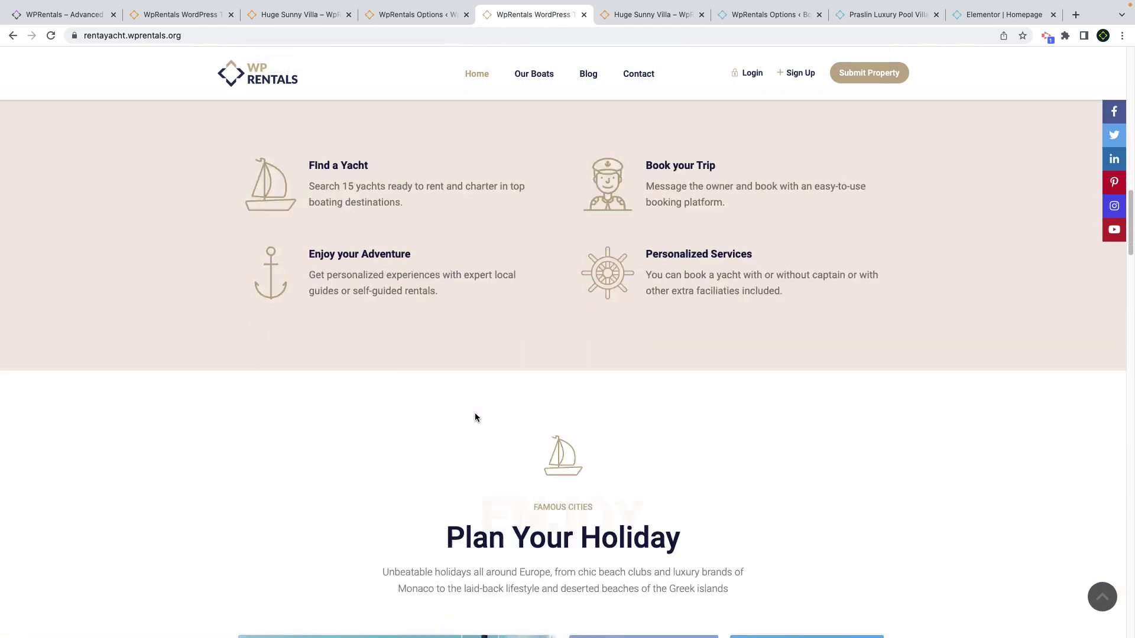
{"action": "scroll", "coordinate": [476, 417], "scroll_direction": "down", "scroll_amount": 3}
{"action": "scroll", "coordinate": [475, 417], "scroll_direction": "down", "scroll_amount": 3}
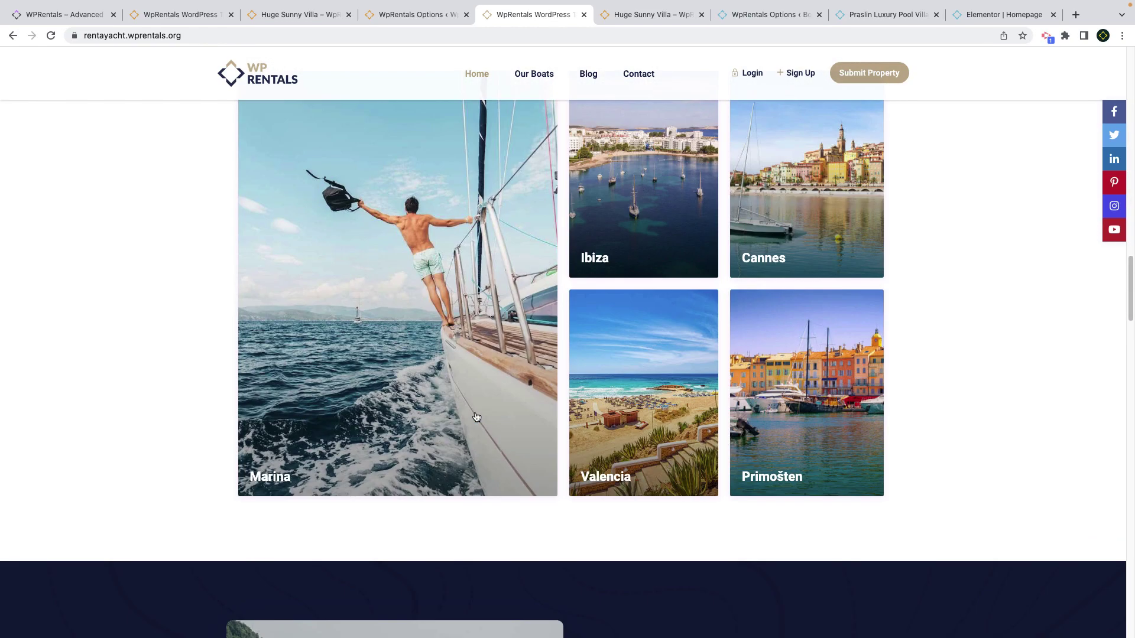
{"action": "scroll", "coordinate": [475, 417], "scroll_direction": "down", "scroll_amount": 1}
{"action": "scroll", "coordinate": [475, 417], "scroll_direction": "down", "scroll_amount": 1}
{"action": "scroll", "coordinate": [475, 416], "scroll_direction": "down", "scroll_amount": 1}
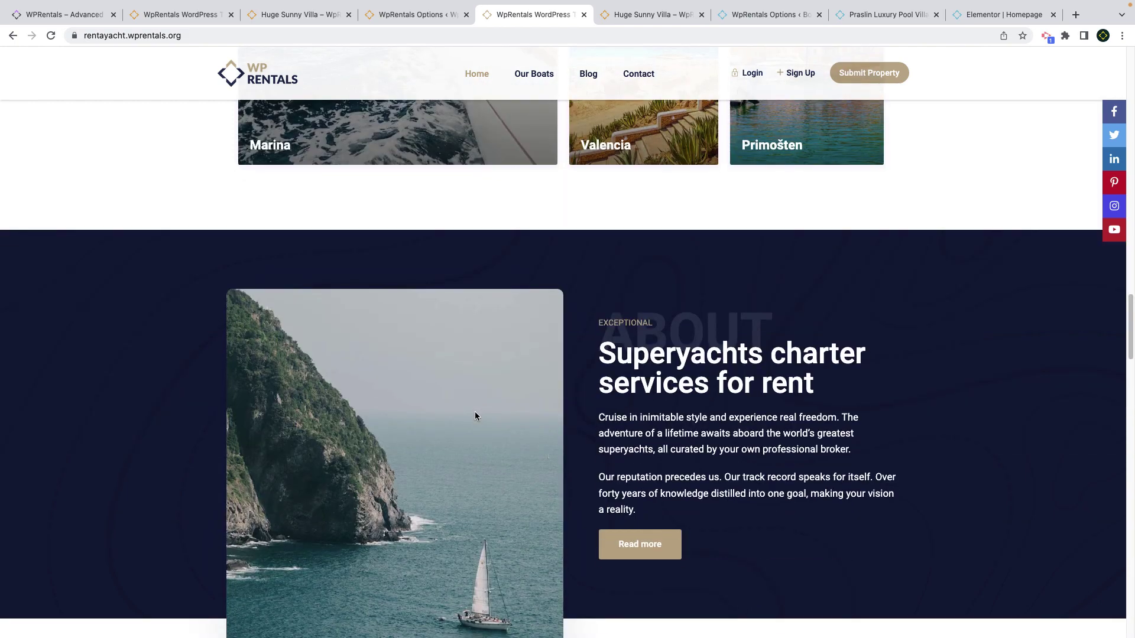
{"action": "scroll", "coordinate": [476, 416], "scroll_direction": "down", "scroll_amount": 1}
{"action": "scroll", "coordinate": [475, 416], "scroll_direction": "down", "scroll_amount": 3}
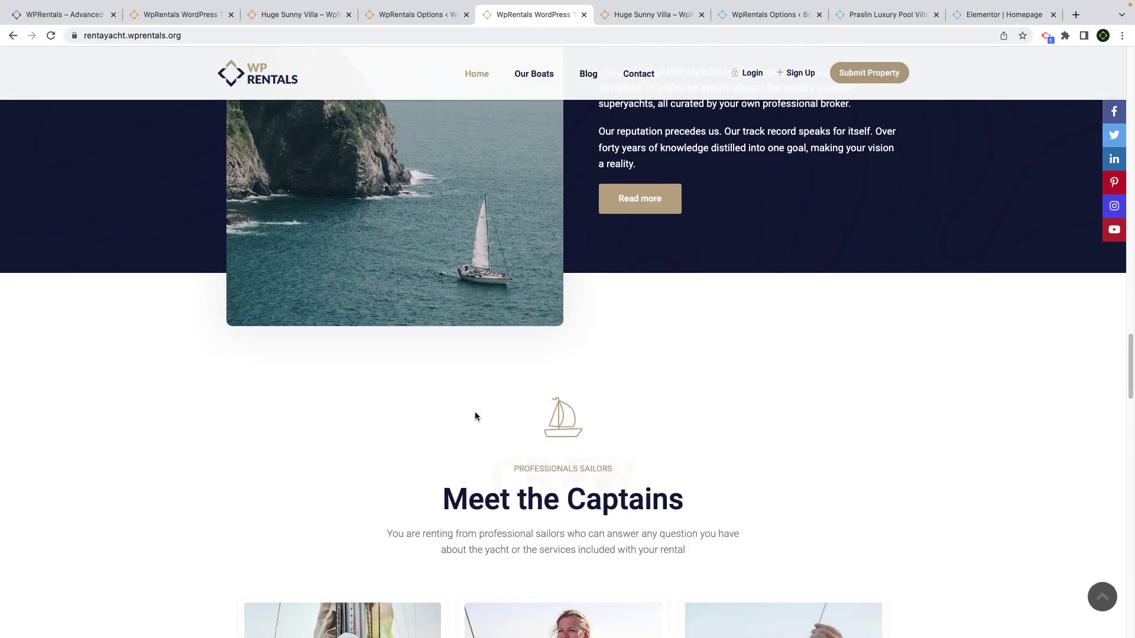
{"action": "scroll", "coordinate": [475, 416], "scroll_direction": "down", "scroll_amount": 5}
{"action": "scroll", "coordinate": [474, 416], "scroll_direction": "down", "scroll_amount": 3}
{"action": "scroll", "coordinate": [475, 417], "scroll_direction": "down", "scroll_amount": 3}
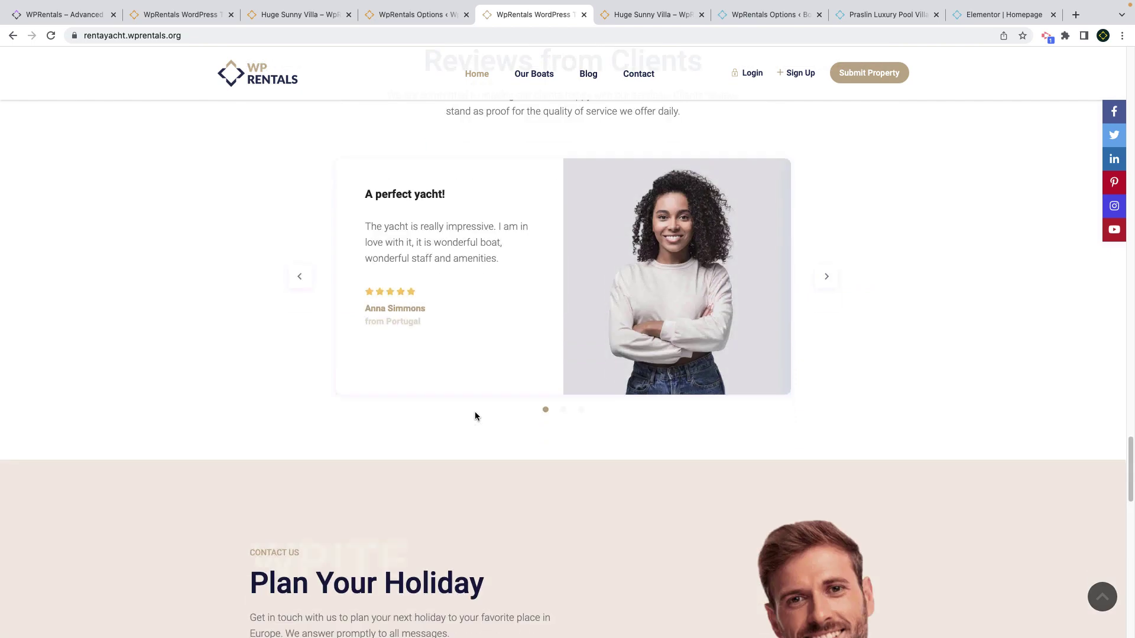
{"action": "scroll", "coordinate": [475, 415], "scroll_direction": "down", "scroll_amount": 2}
{"action": "scroll", "coordinate": [474, 416], "scroll_direction": "down", "scroll_amount": 3}
{"action": "scroll", "coordinate": [475, 412], "scroll_direction": "down", "scroll_amount": 1}
{"action": "scroll", "coordinate": [475, 413], "scroll_direction": "down", "scroll_amount": 2}
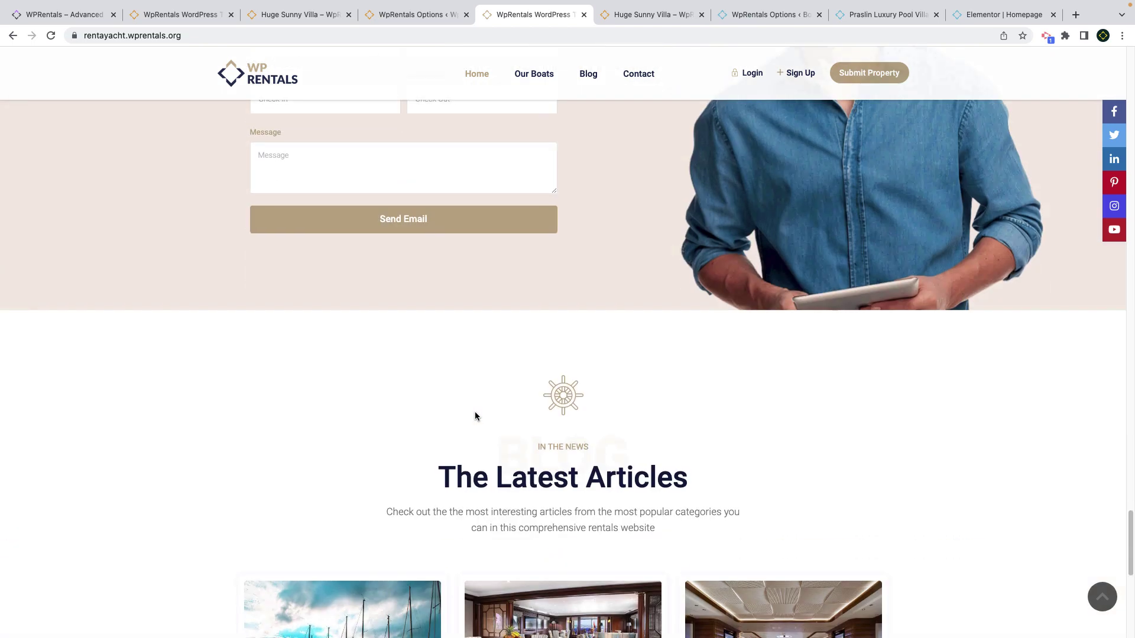
{"action": "scroll", "coordinate": [475, 413], "scroll_direction": "down", "scroll_amount": 3}
{"action": "scroll", "coordinate": [475, 416], "scroll_direction": "down", "scroll_amount": 3}
{"action": "scroll", "coordinate": [476, 416], "scroll_direction": "down", "scroll_amount": 1}
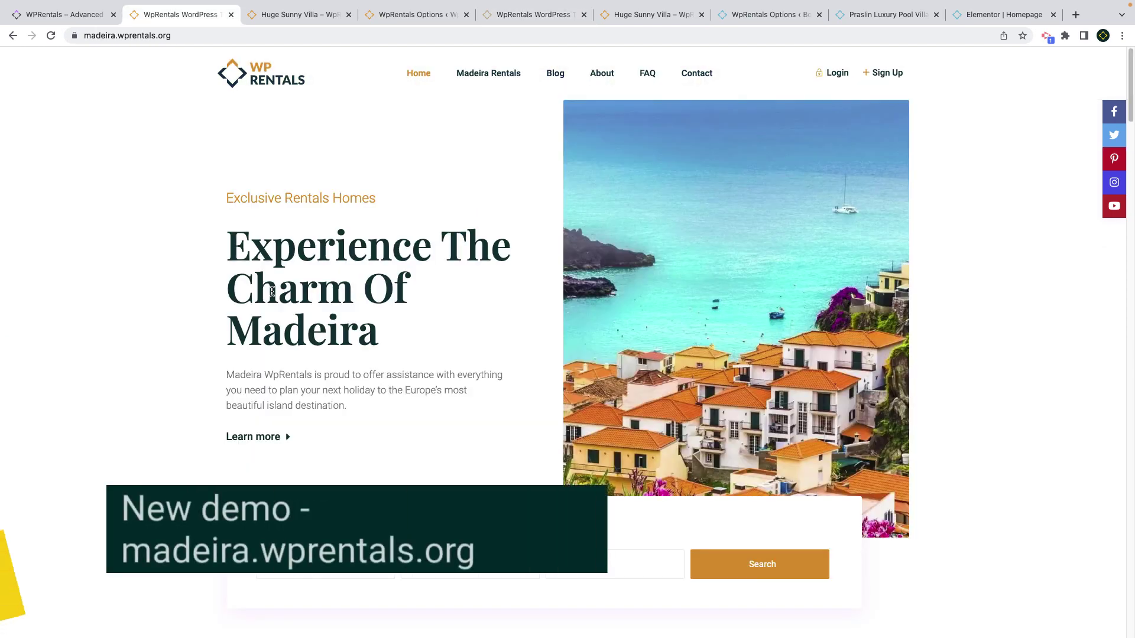
{"action": "scroll", "coordinate": [274, 295], "scroll_direction": "down", "scroll_amount": 3}
{"action": "scroll", "coordinate": [273, 295], "scroll_direction": "down", "scroll_amount": 5}
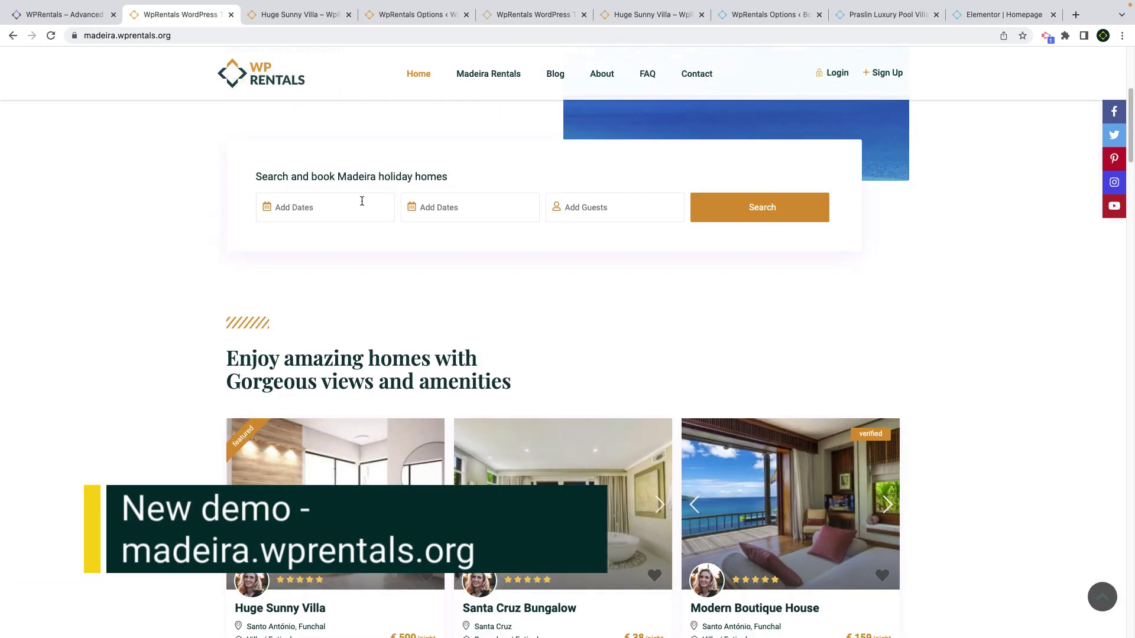
Preview the Madeira homepage's Add Dates stay calendar, then close it.
{"action": "left_click", "coordinate": [361, 205]}
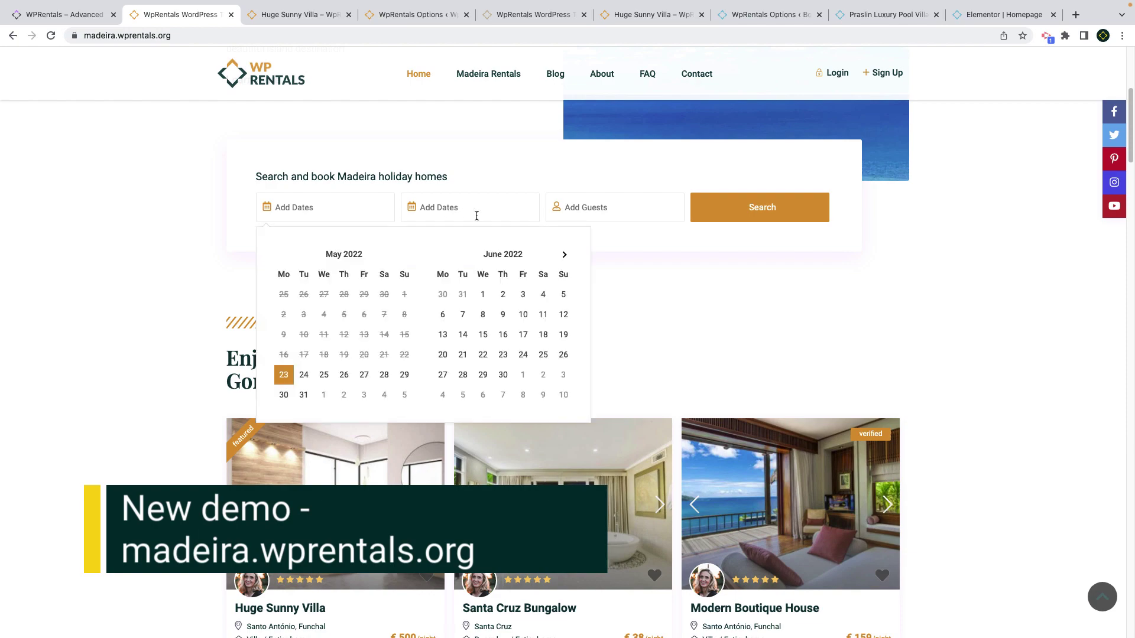
{"action": "left_click", "coordinate": [644, 273]}
{"action": "scroll", "coordinate": [643, 273], "scroll_direction": "down", "scroll_amount": 5}
{"action": "scroll", "coordinate": [612, 271], "scroll_direction": "down", "scroll_amount": 5}
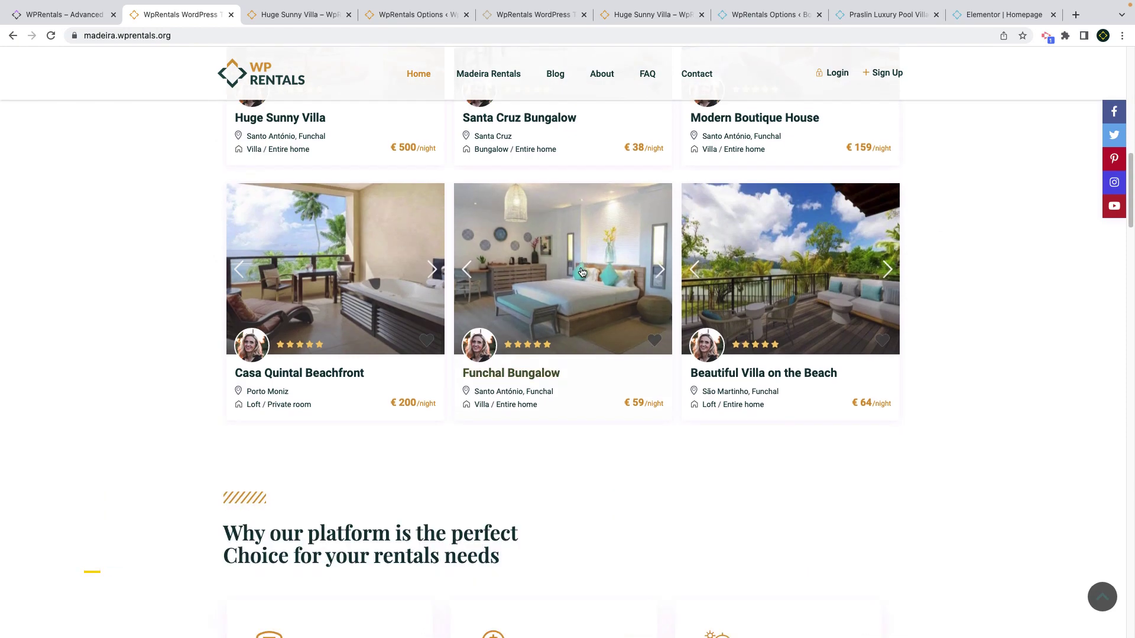
{"action": "scroll", "coordinate": [581, 272], "scroll_direction": "down", "scroll_amount": 2}
{"action": "scroll", "coordinate": [581, 272], "scroll_direction": "down", "scroll_amount": 2}
{"action": "scroll", "coordinate": [581, 273], "scroll_direction": "down", "scroll_amount": 2}
{"action": "scroll", "coordinate": [582, 273], "scroll_direction": "down", "scroll_amount": 2}
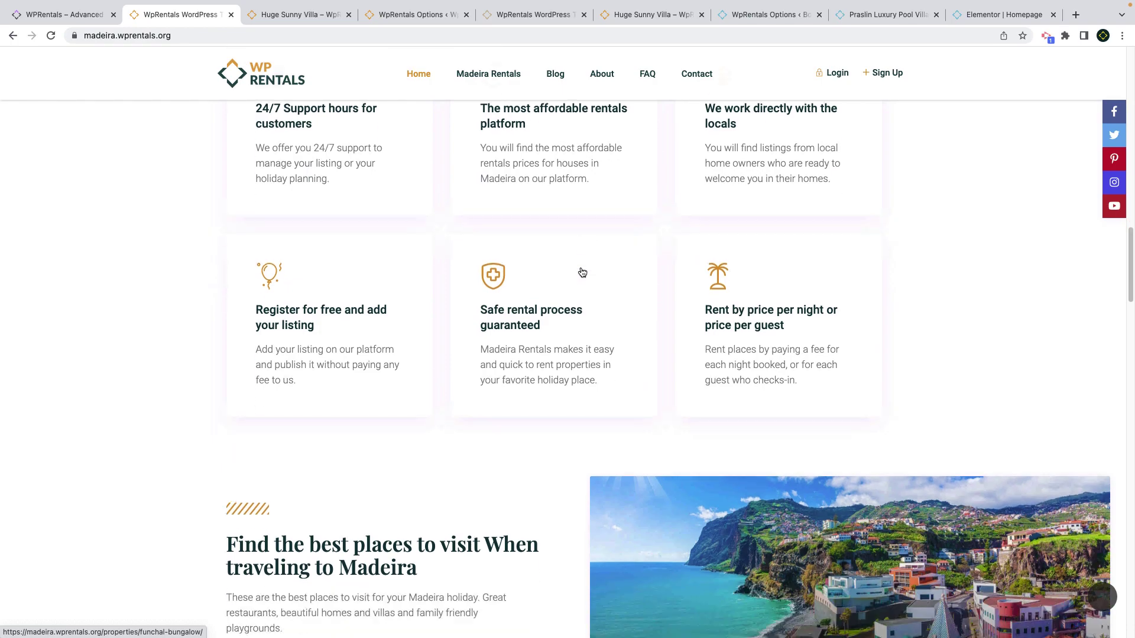
{"action": "scroll", "coordinate": [582, 273], "scroll_direction": "down", "scroll_amount": 4}
{"action": "scroll", "coordinate": [580, 270], "scroll_direction": "down", "scroll_amount": 2}
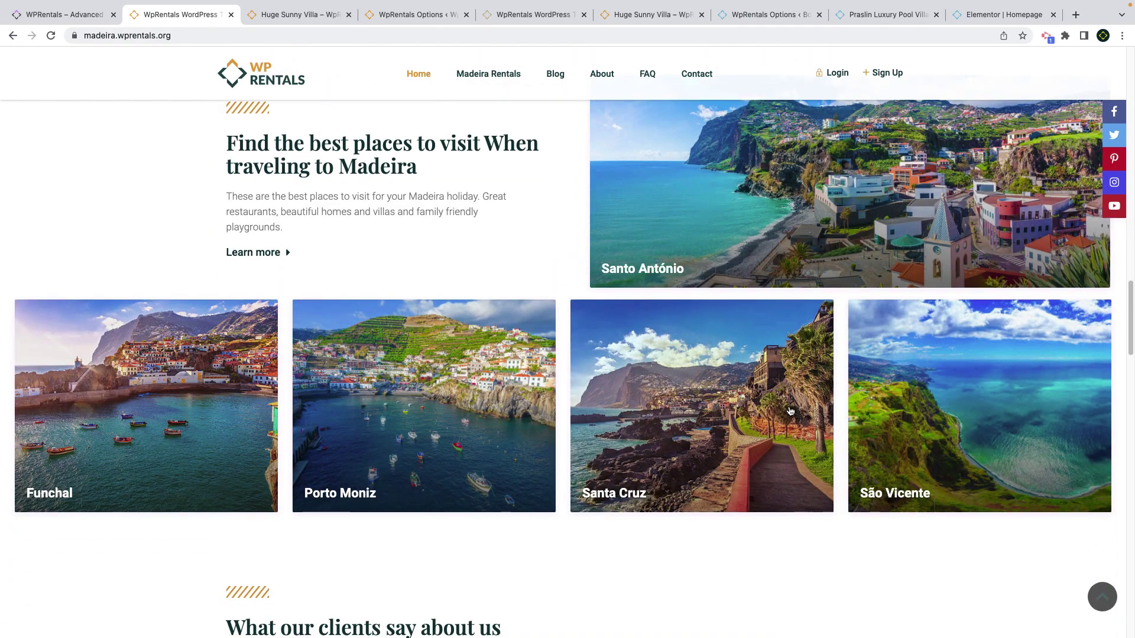
{"action": "scroll", "coordinate": [673, 385], "scroll_direction": "down", "scroll_amount": 1}
{"action": "scroll", "coordinate": [698, 405], "scroll_direction": "down", "scroll_amount": 2}
{"action": "scroll", "coordinate": [698, 405], "scroll_direction": "down", "scroll_amount": 2}
{"action": "scroll", "coordinate": [698, 406], "scroll_direction": "down", "scroll_amount": 1}
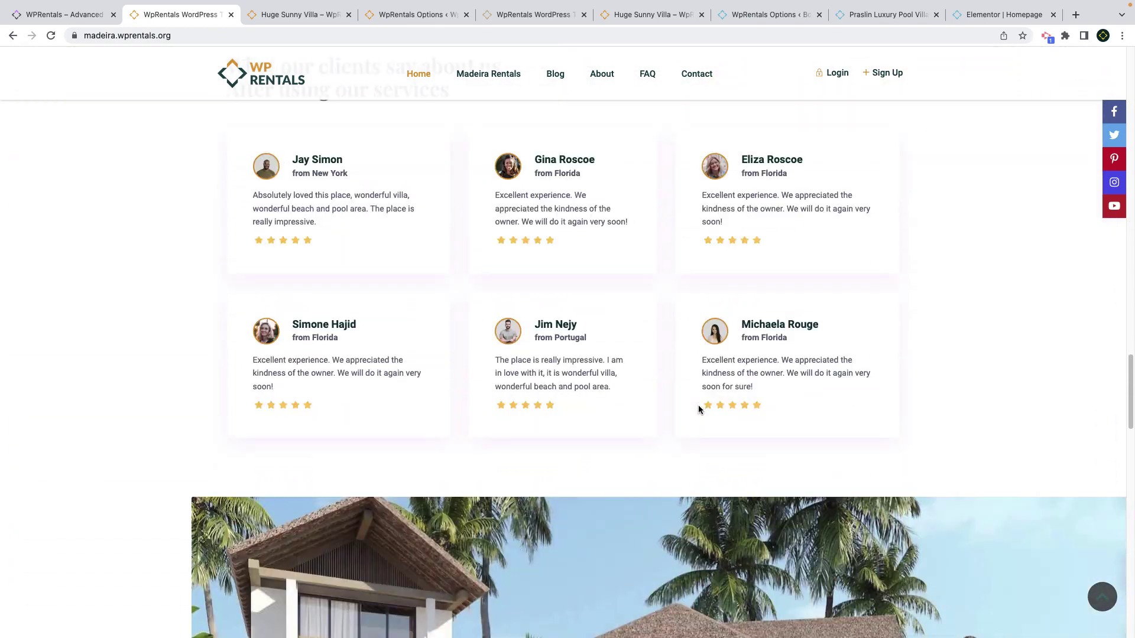
{"action": "scroll", "coordinate": [580, 351], "scroll_direction": "down", "scroll_amount": 1}
{"action": "scroll", "coordinate": [580, 354], "scroll_direction": "down", "scroll_amount": 2}
{"action": "scroll", "coordinate": [578, 351], "scroll_direction": "down", "scroll_amount": 2}
{"action": "scroll", "coordinate": [579, 351], "scroll_direction": "down", "scroll_amount": 3}
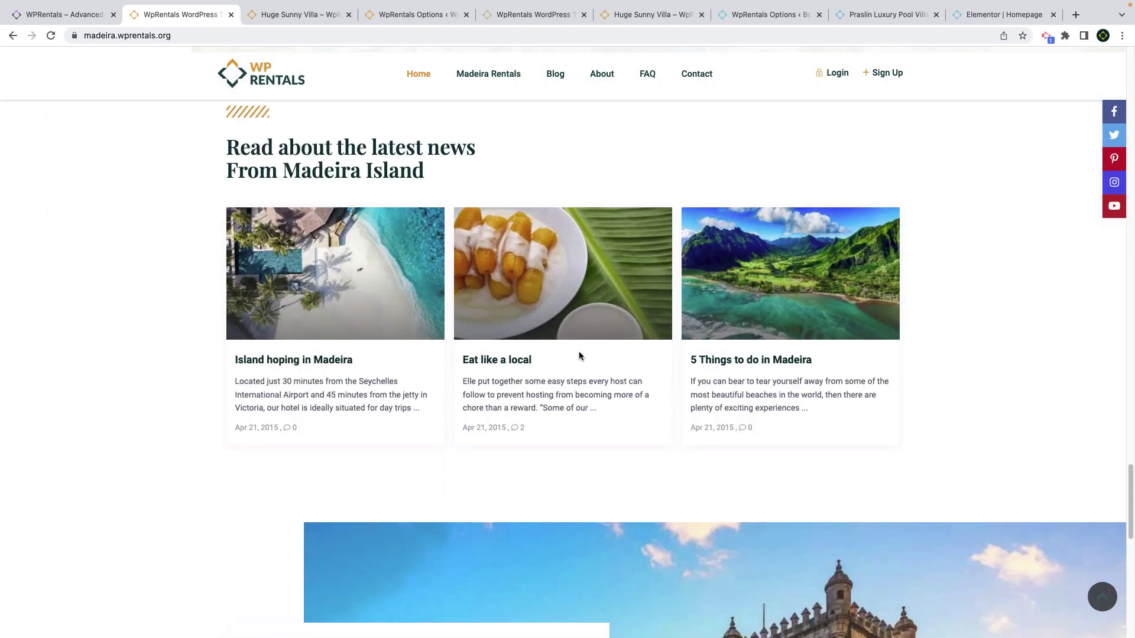
{"action": "scroll", "coordinate": [426, 349], "scroll_direction": "down", "scroll_amount": 2}
{"action": "scroll", "coordinate": [426, 349], "scroll_direction": "down", "scroll_amount": 3}
{"action": "scroll", "coordinate": [427, 349], "scroll_direction": "down", "scroll_amount": 2}
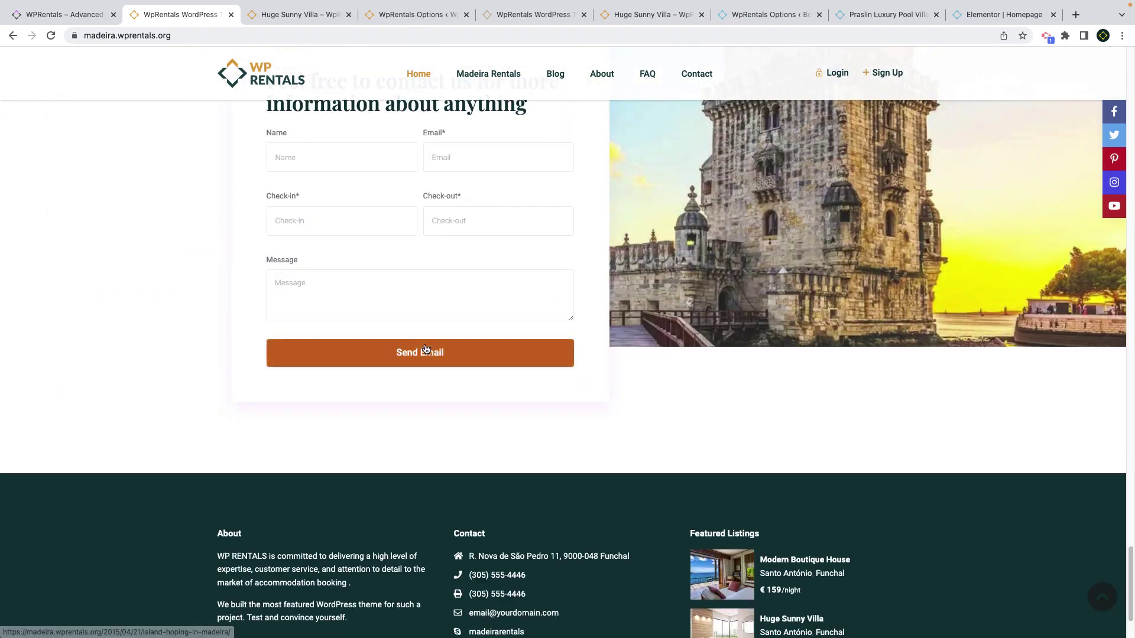
{"action": "scroll", "coordinate": [426, 348], "scroll_direction": "down", "scroll_amount": 1}
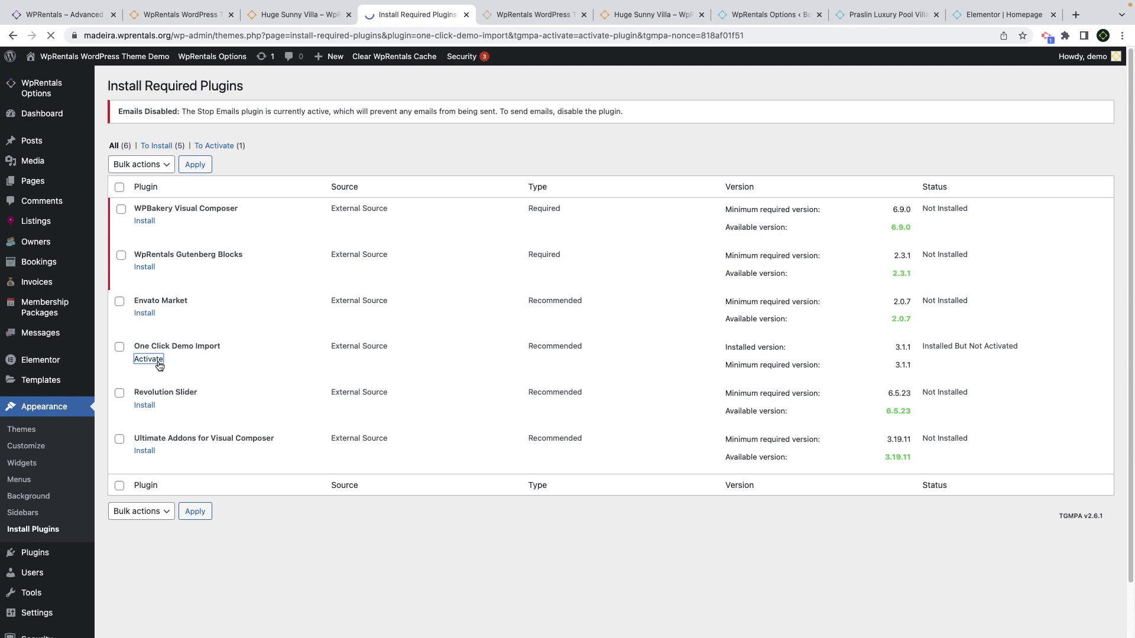
Go to the WpRentals demo import page listing Madeira, Santorini, Ibiza and yacht demos.
{"action": "left_click", "coordinate": [42, 87]}
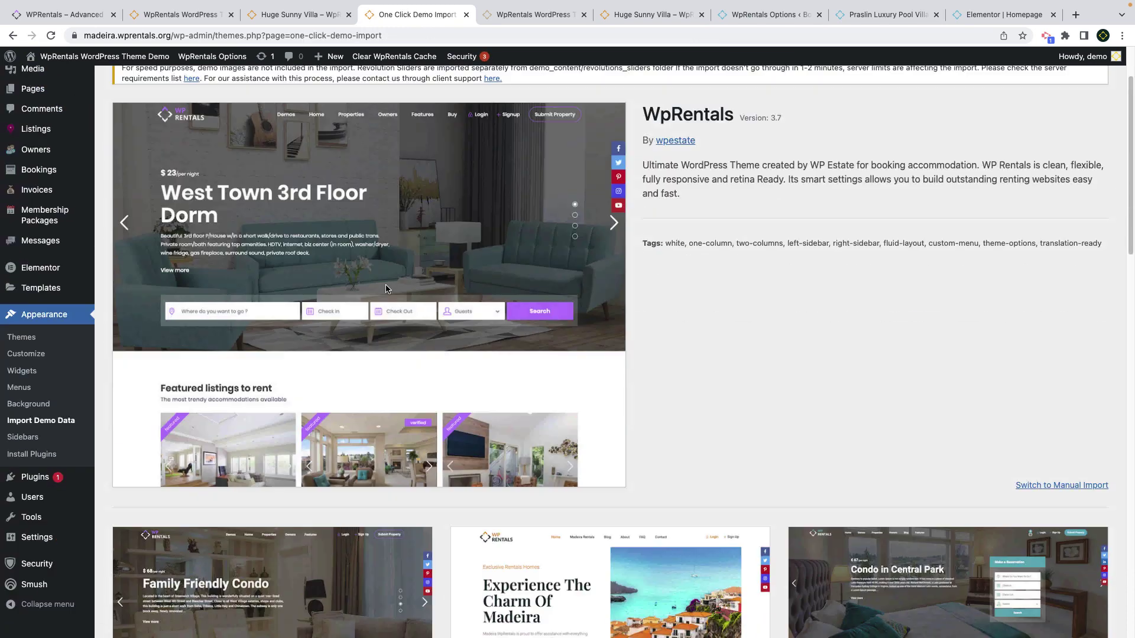
{"action": "scroll", "coordinate": [386, 284], "scroll_direction": "down", "scroll_amount": 3}
{"action": "scroll", "coordinate": [390, 280], "scroll_direction": "down", "scroll_amount": 3}
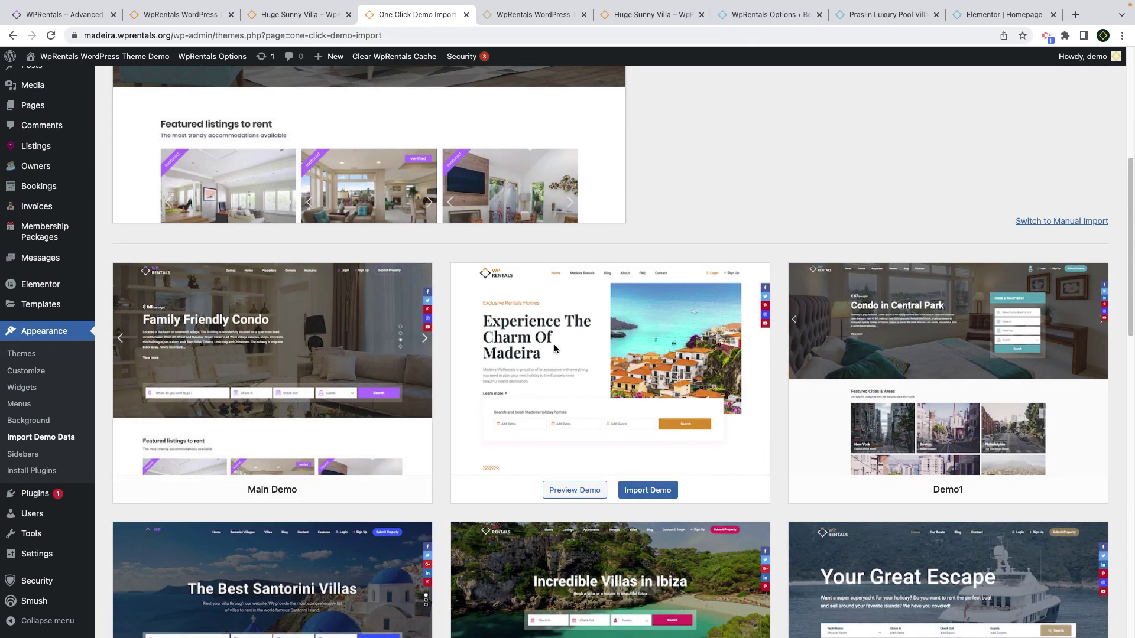
{"action": "scroll", "coordinate": [554, 344], "scroll_direction": "down", "scroll_amount": 3}
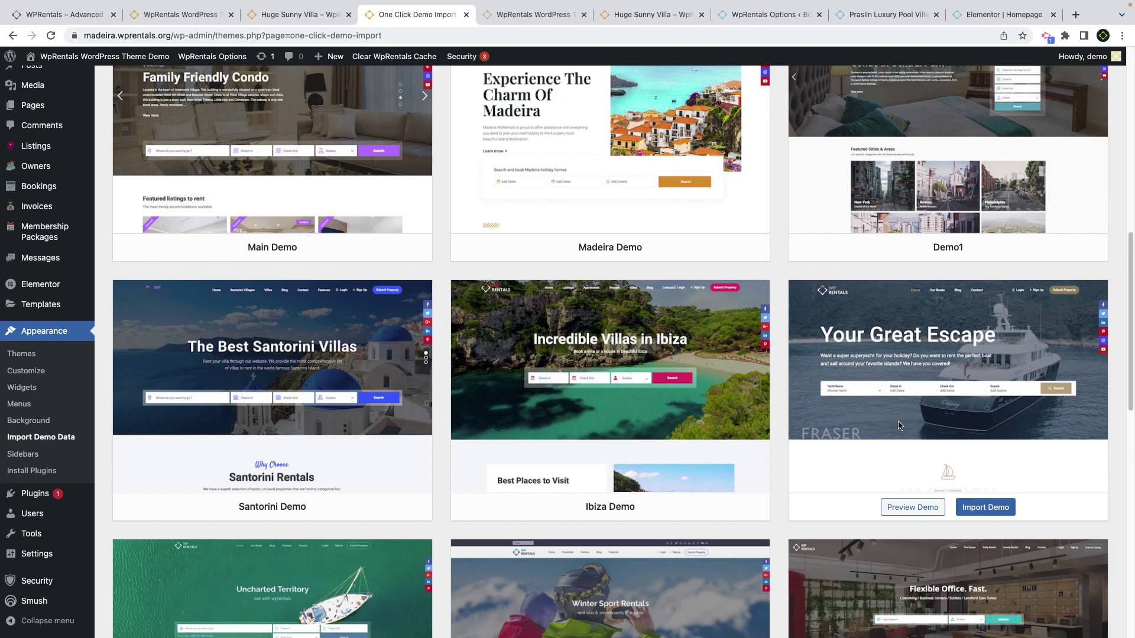
{"action": "scroll", "coordinate": [881, 422], "scroll_direction": "down", "scroll_amount": 3}
{"action": "scroll", "coordinate": [878, 417], "scroll_direction": "down", "scroll_amount": 2}
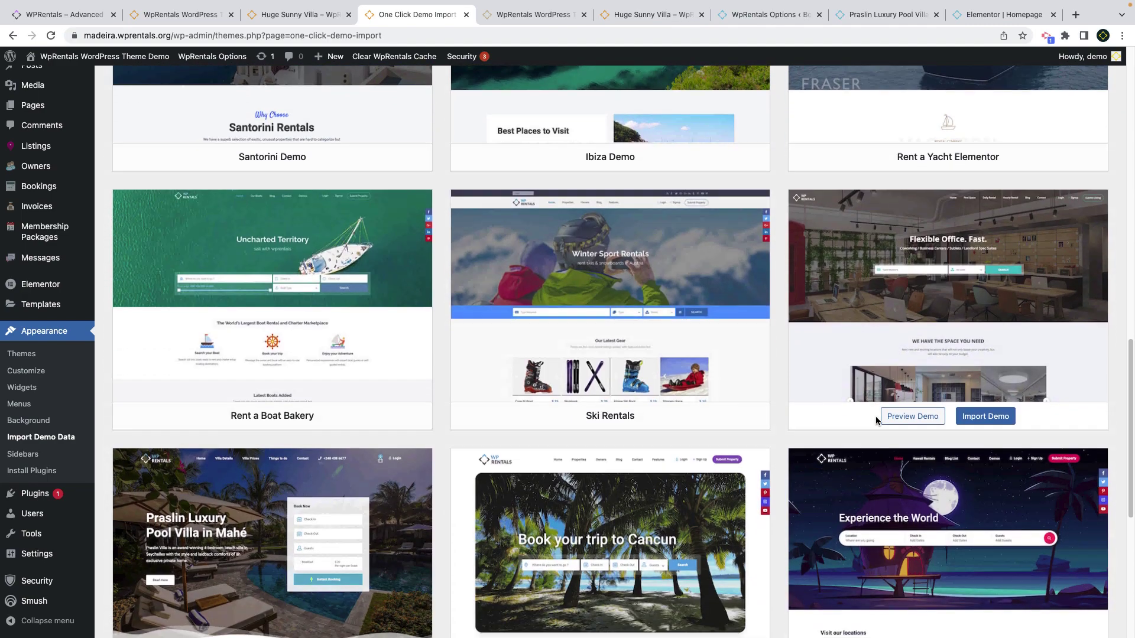
{"action": "scroll", "coordinate": [875, 418], "scroll_direction": "down", "scroll_amount": 1}
{"action": "scroll", "coordinate": [875, 415], "scroll_direction": "down", "scroll_amount": 2}
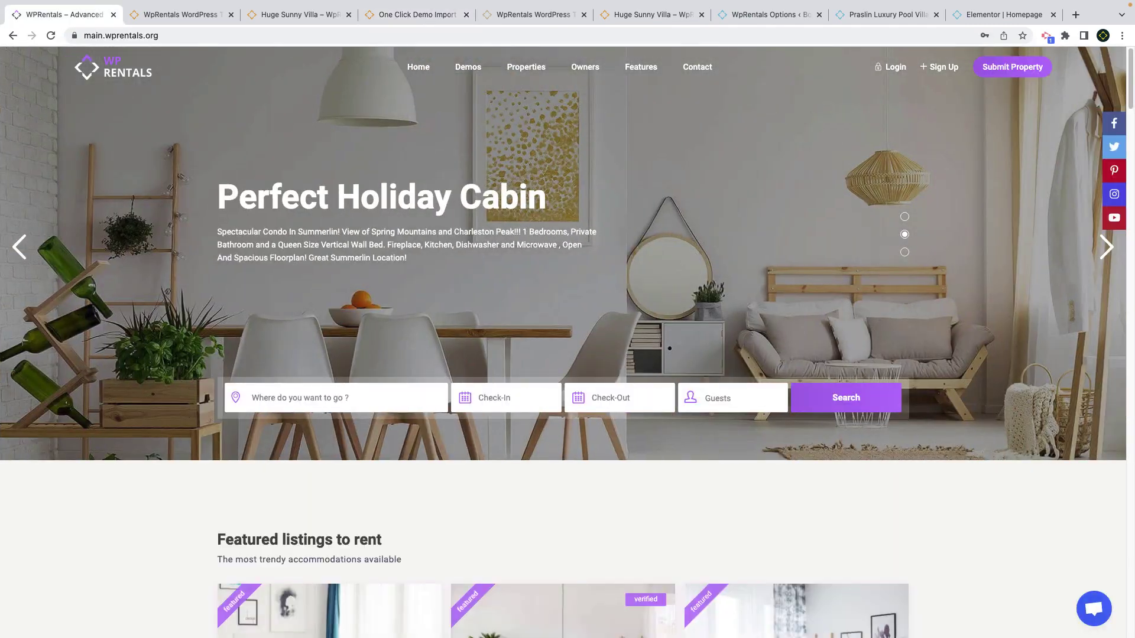